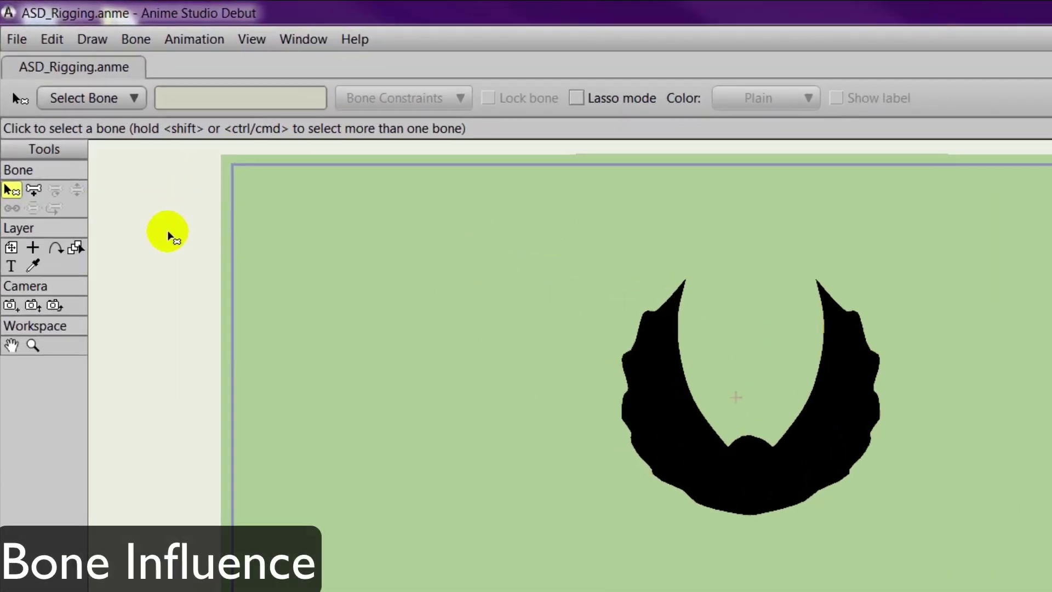
Add a short vertical bone through the lower middle of the bird's body in the Bird bone layer.
click(32, 191)
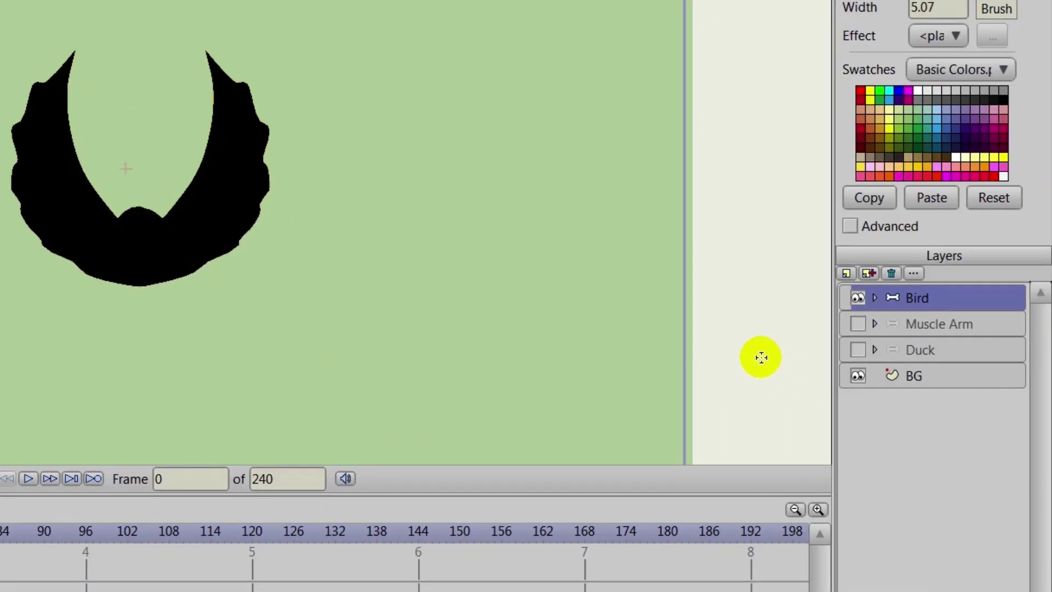
click(875, 299)
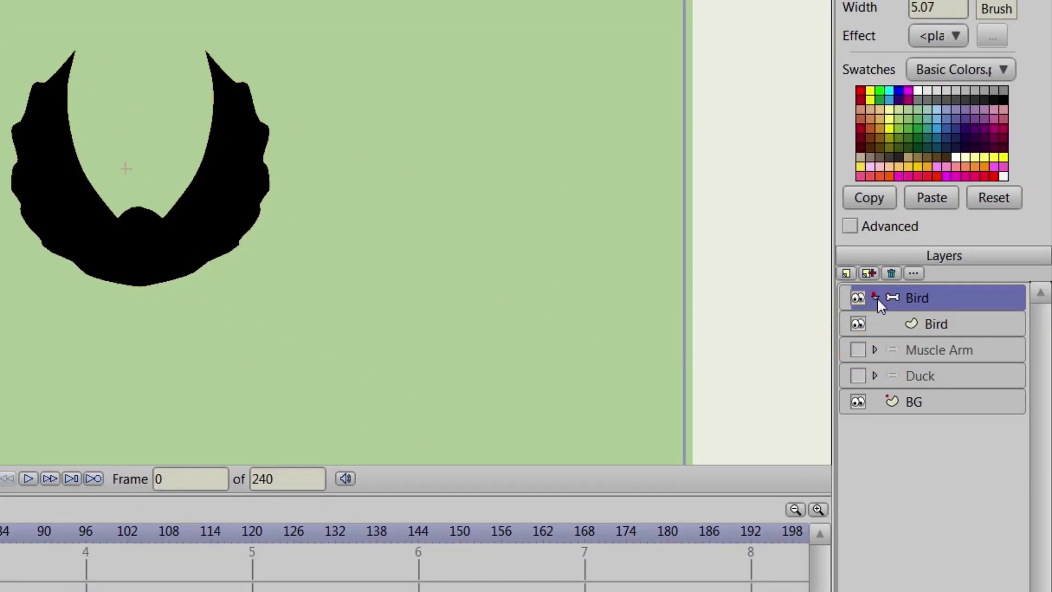
click(924, 324)
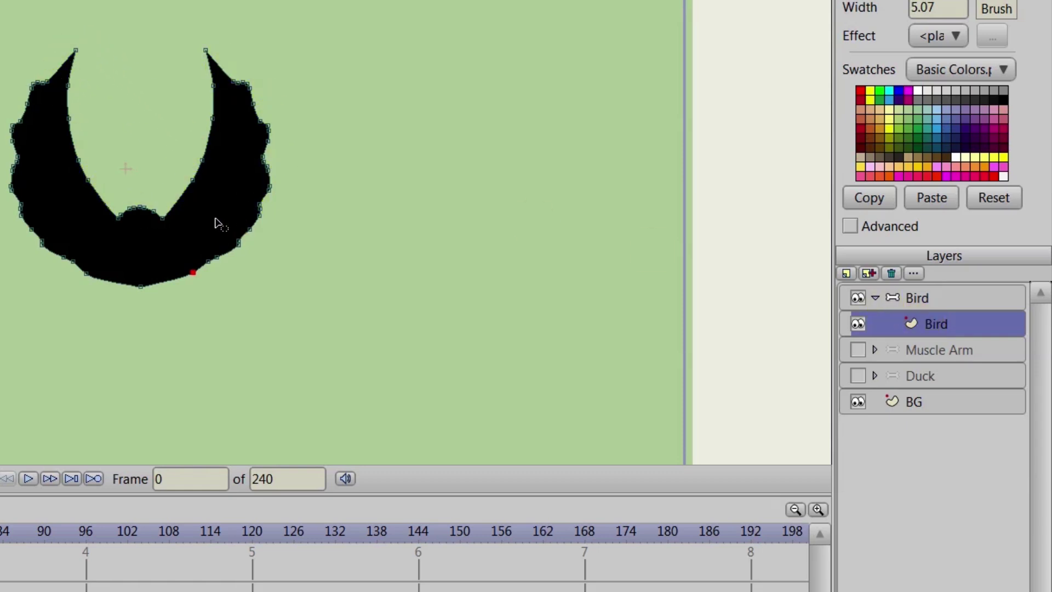
click(918, 301)
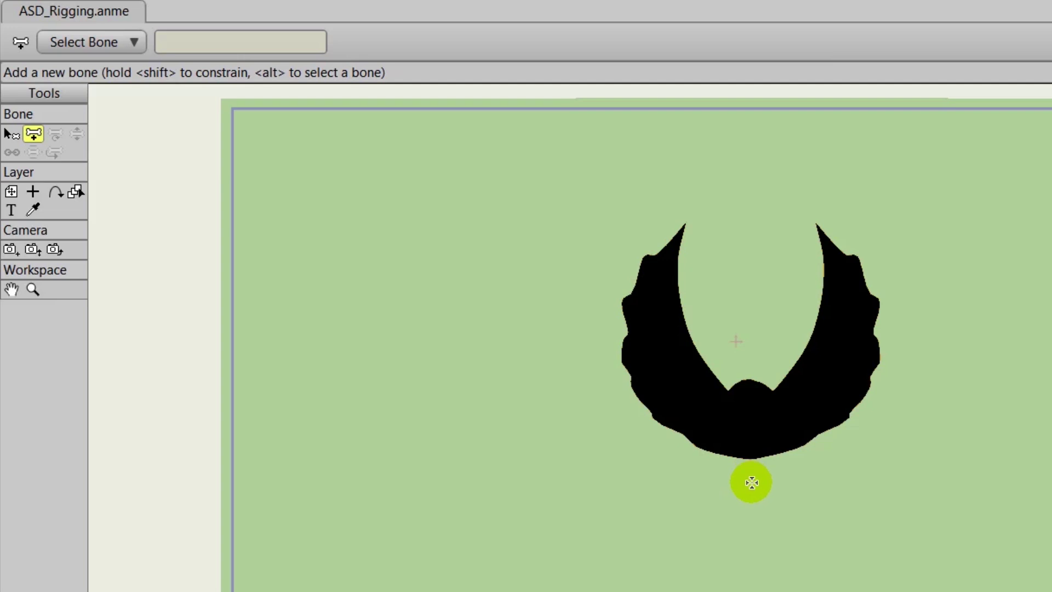
drag(751, 482, 752, 415)
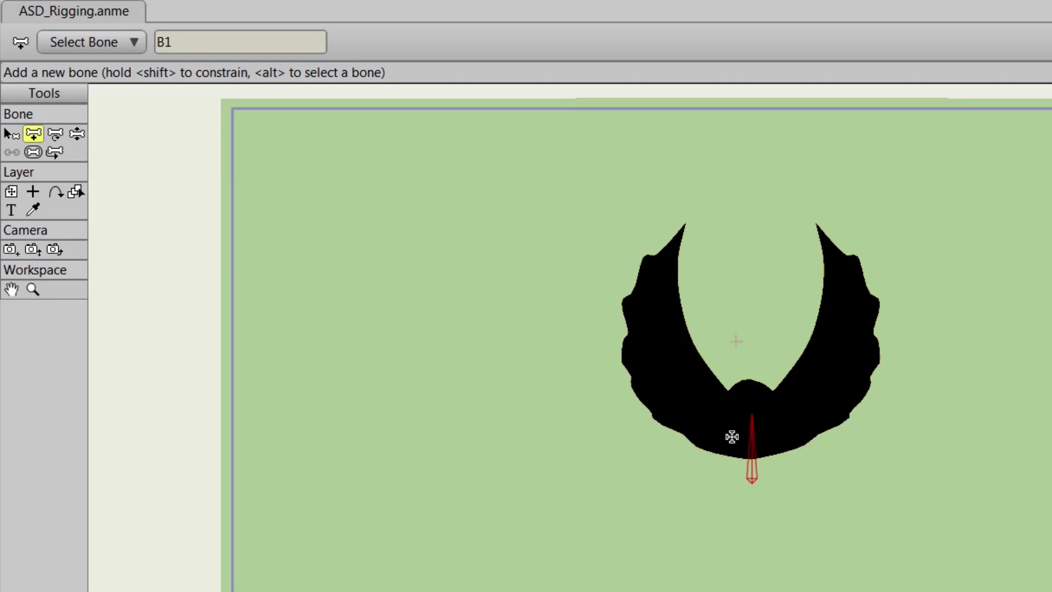
Add a two-bone chain along each of the bird's wings, parenting both chains to the body bone.
drag(728, 435, 663, 226)
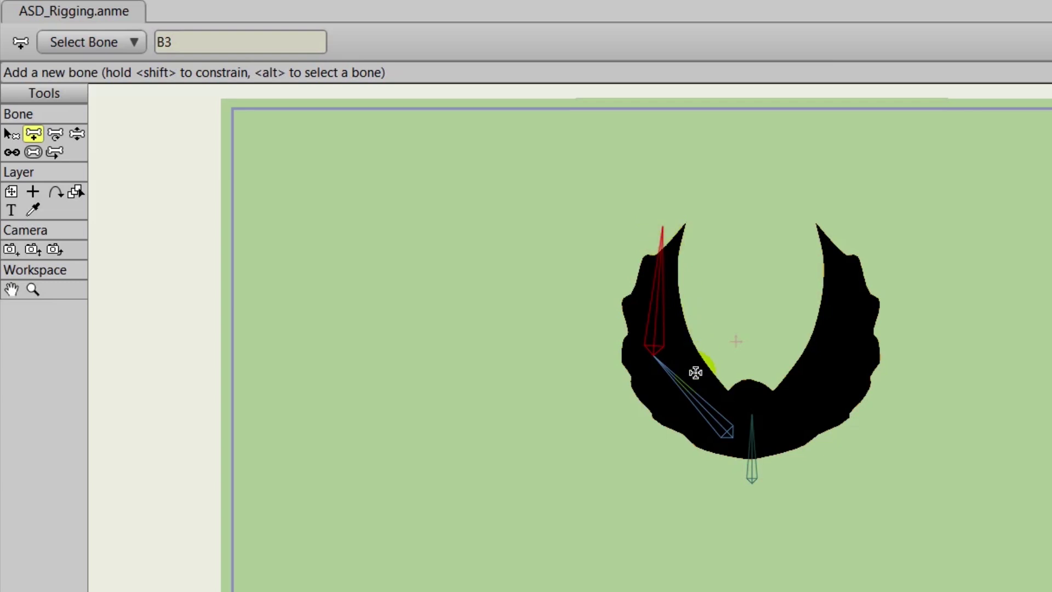
alt+click(753, 461)
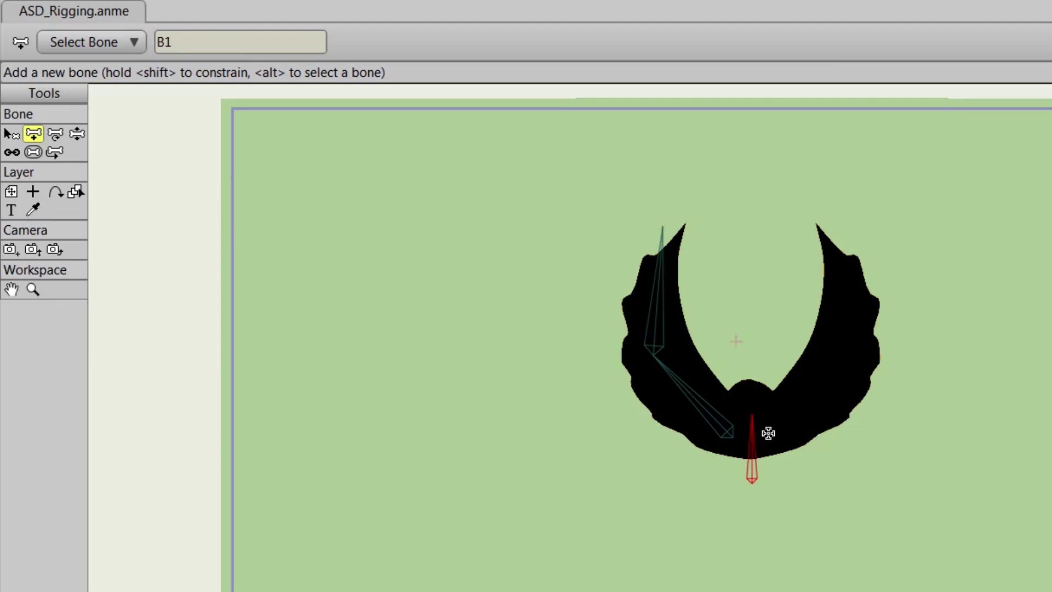
drag(765, 434, 842, 236)
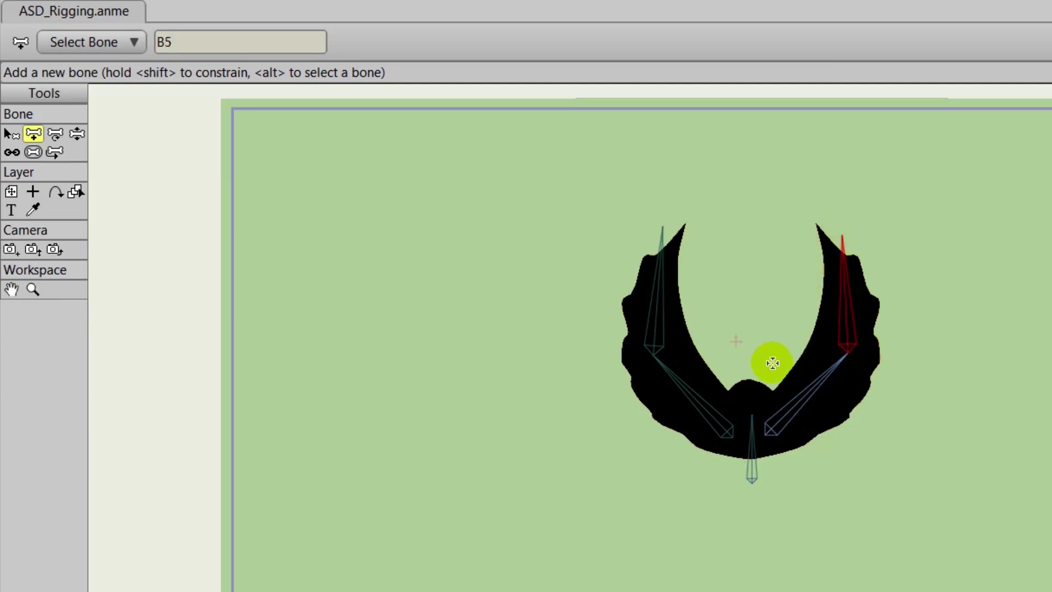
Display the bones' influence areas and test how both wings deform by pulling them outward with Manipulate Bones.
click(32, 152)
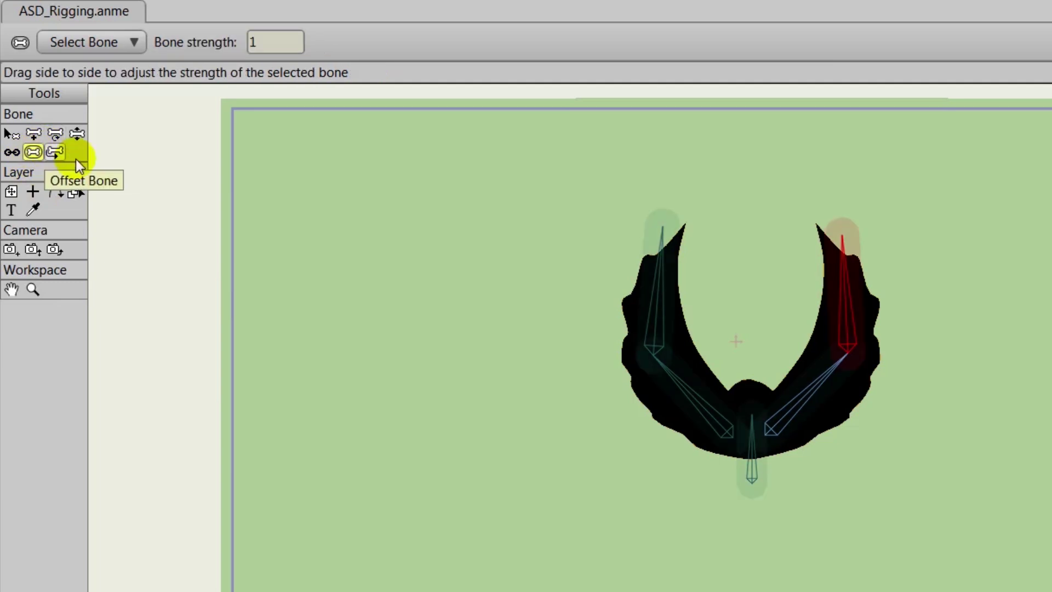
click(77, 140)
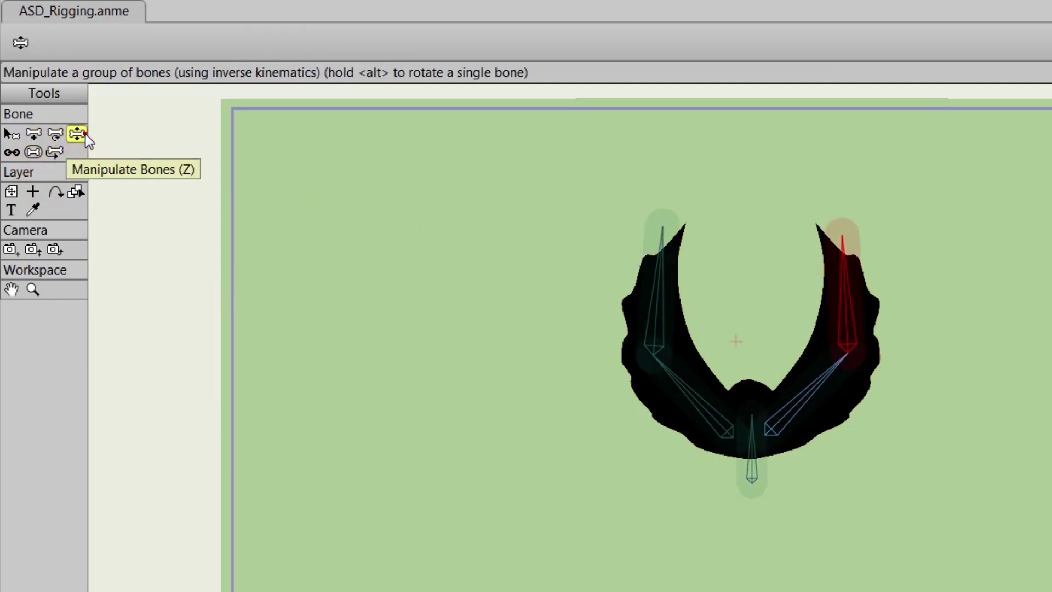
drag(819, 272, 949, 305)
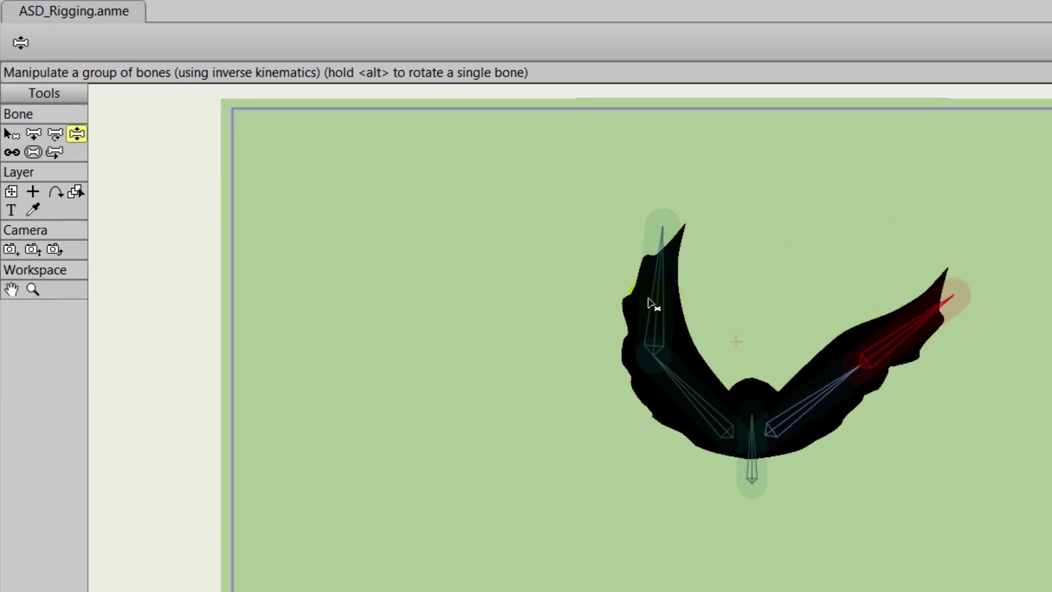
drag(633, 305, 482, 268)
click(11, 134)
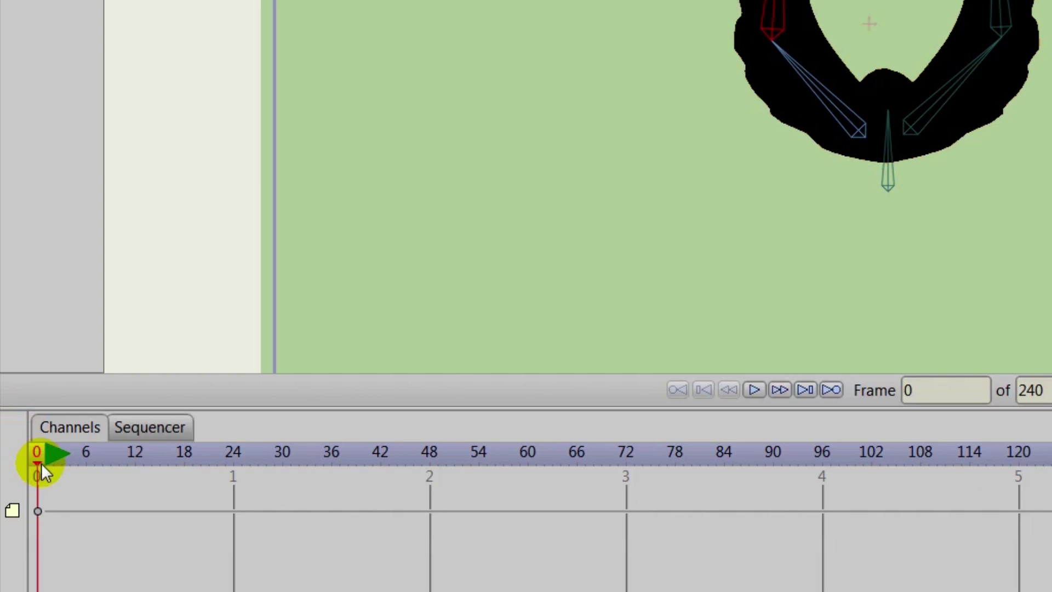
Keyframe the raised-wing pose at frame 1 for the inner and outer bones of both wings.
drag(41, 462, 45, 466)
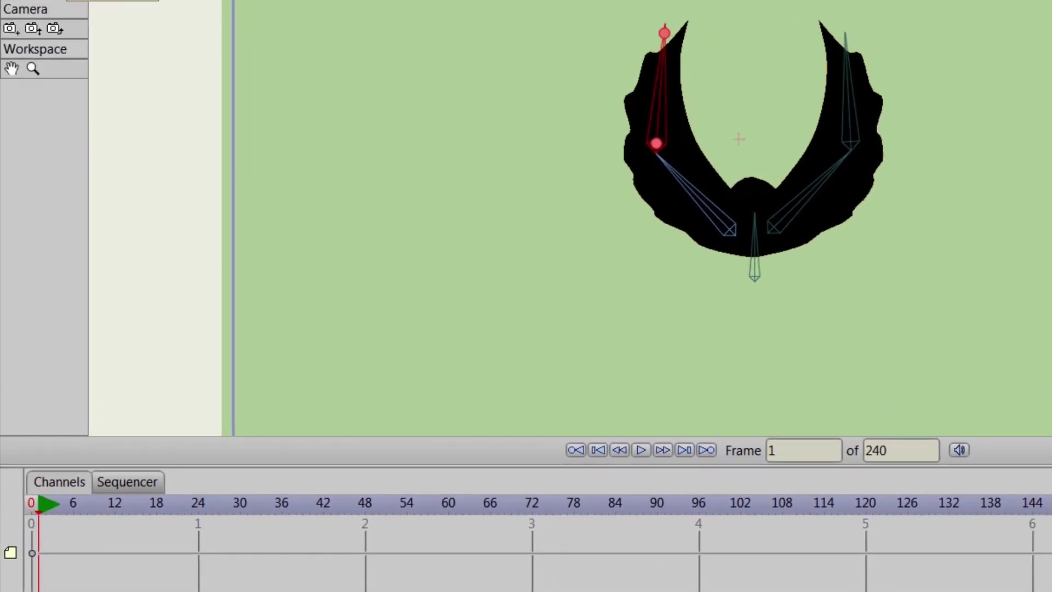
click(688, 204)
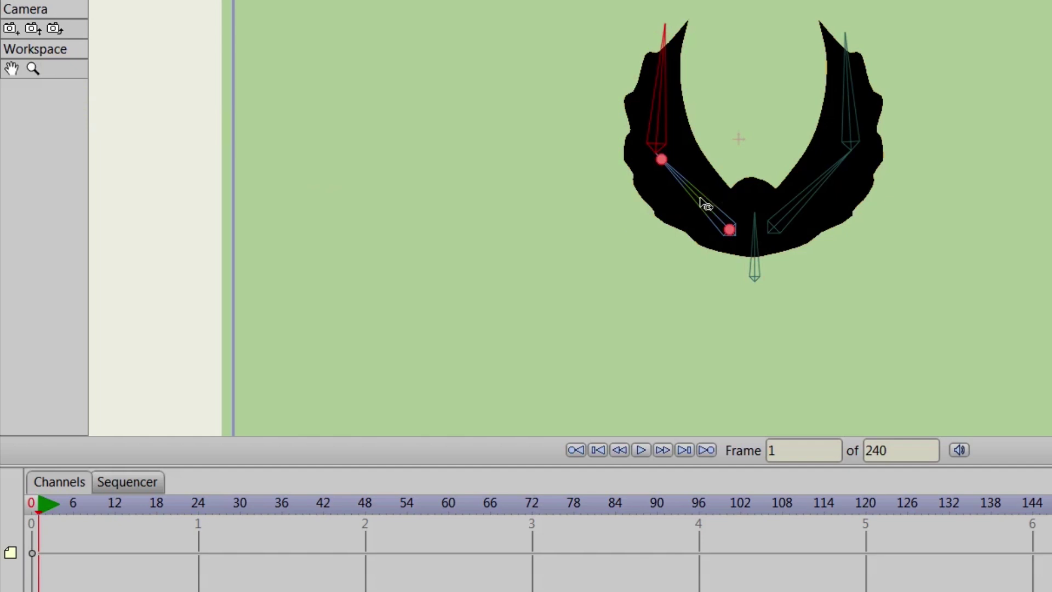
click(700, 198)
click(657, 115)
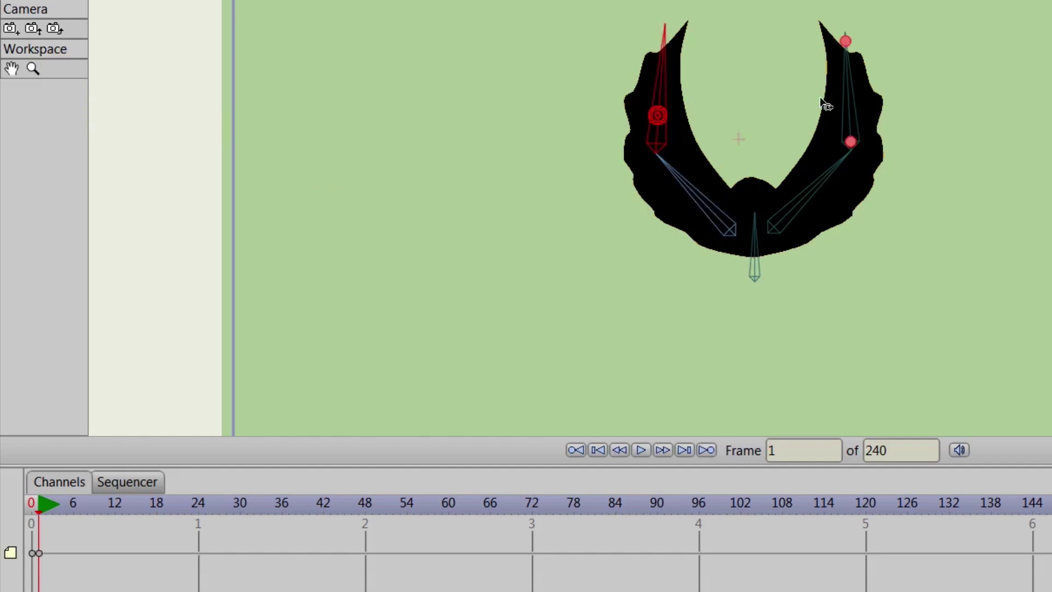
click(850, 101)
click(821, 178)
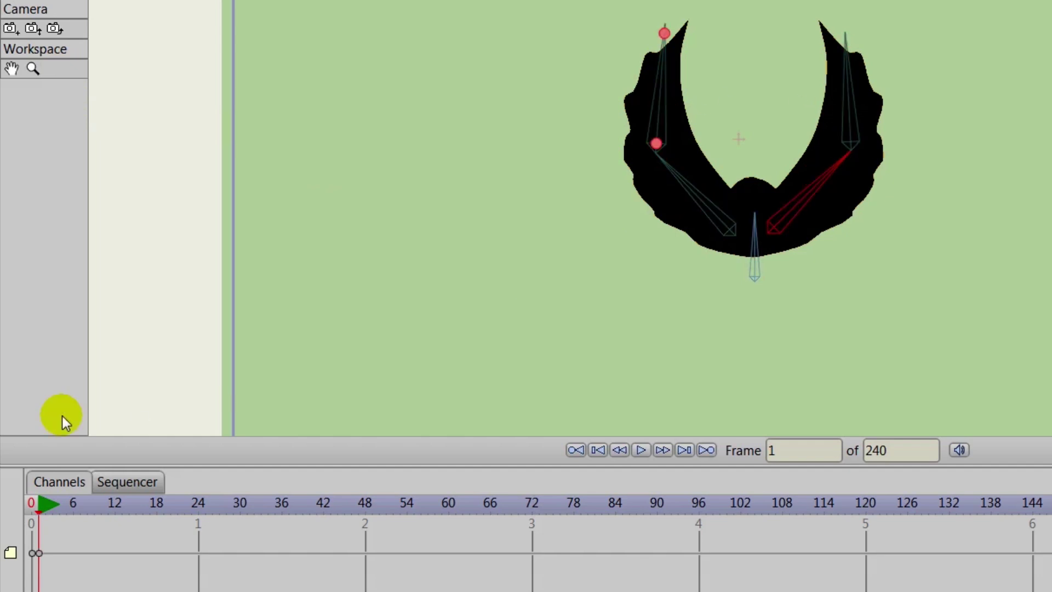
At frame 9, rotate the inner and outer bones of both wings down into a symmetrical lowered pose.
drag(37, 510, 93, 525)
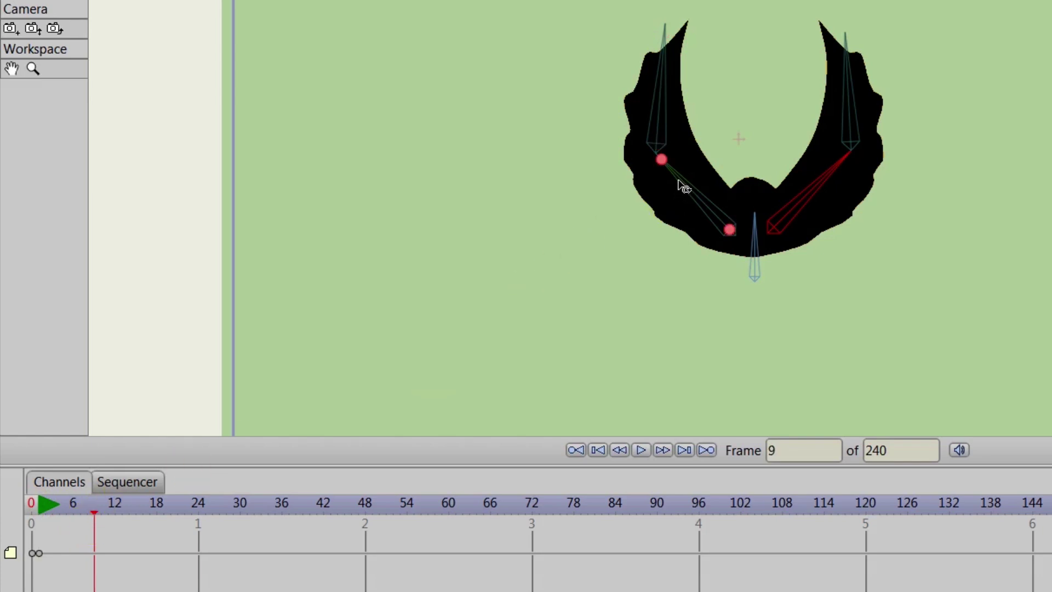
drag(674, 177, 699, 289)
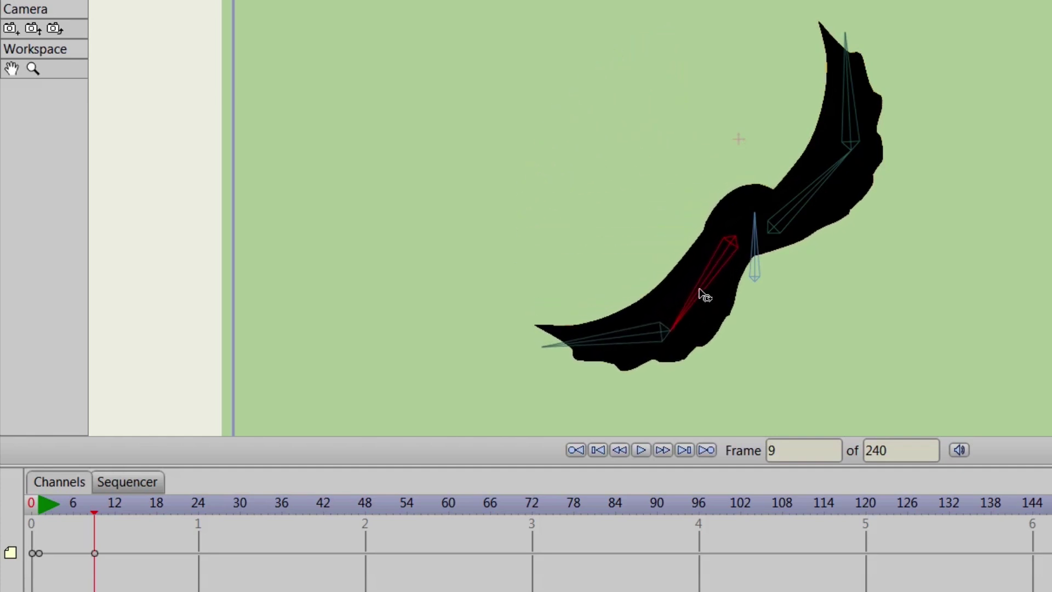
click(823, 180)
drag(829, 186, 805, 302)
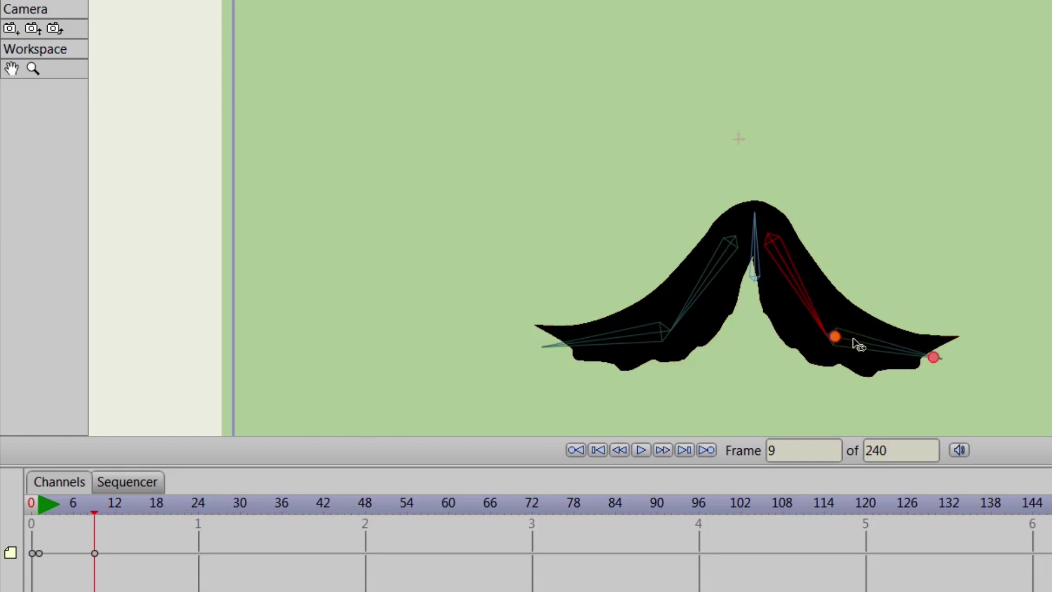
drag(858, 345, 845, 364)
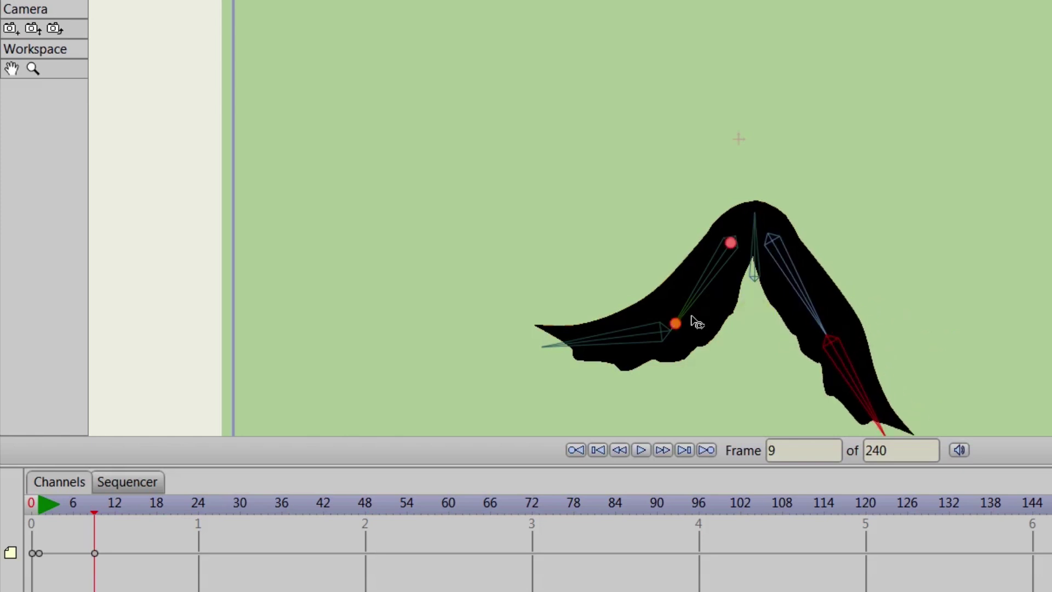
drag(625, 340, 641, 384)
drag(695, 288, 697, 299)
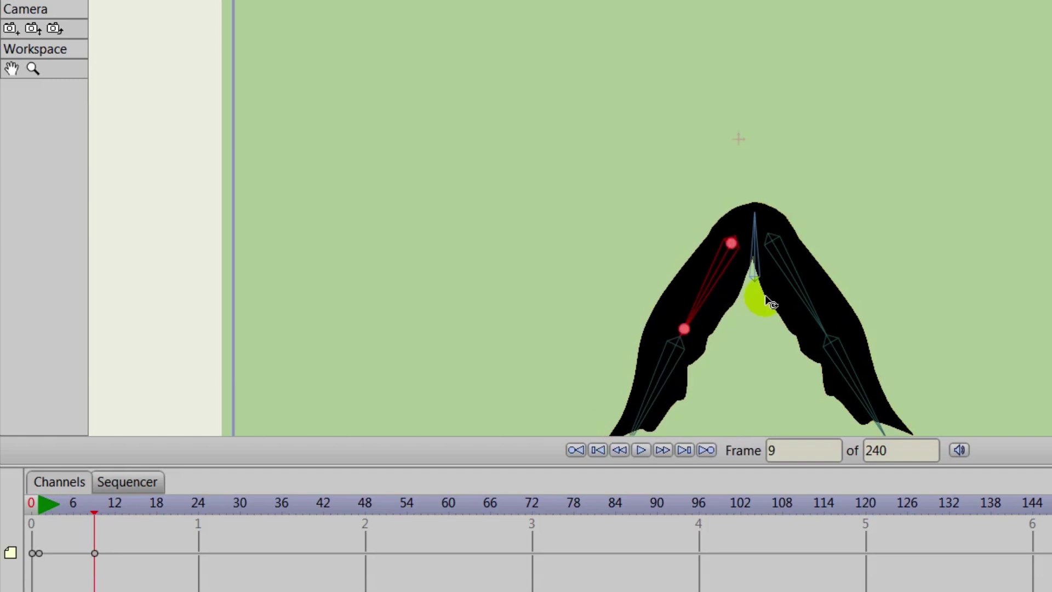
drag(808, 295, 803, 294)
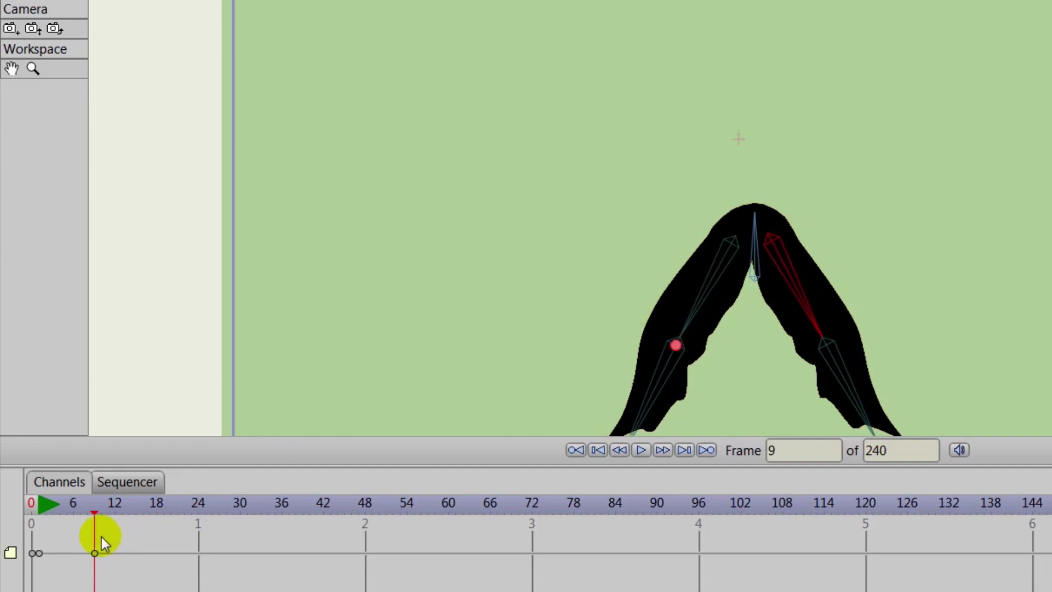
Copy the raised-wing keyframe from frame 1 to frame 18.
drag(96, 511, 153, 521)
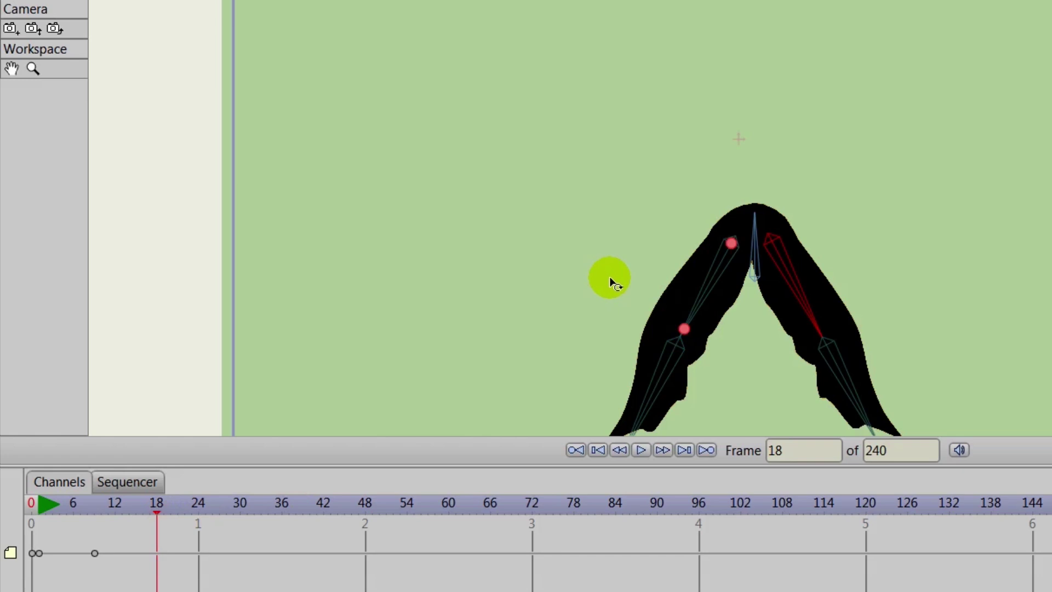
click(40, 553)
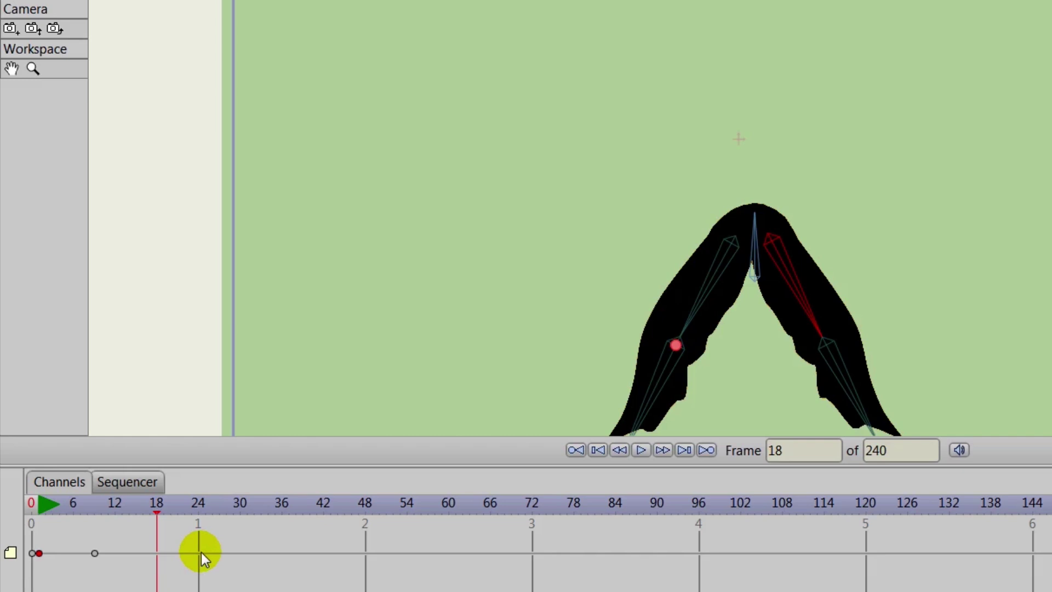
key(ctrl+v)
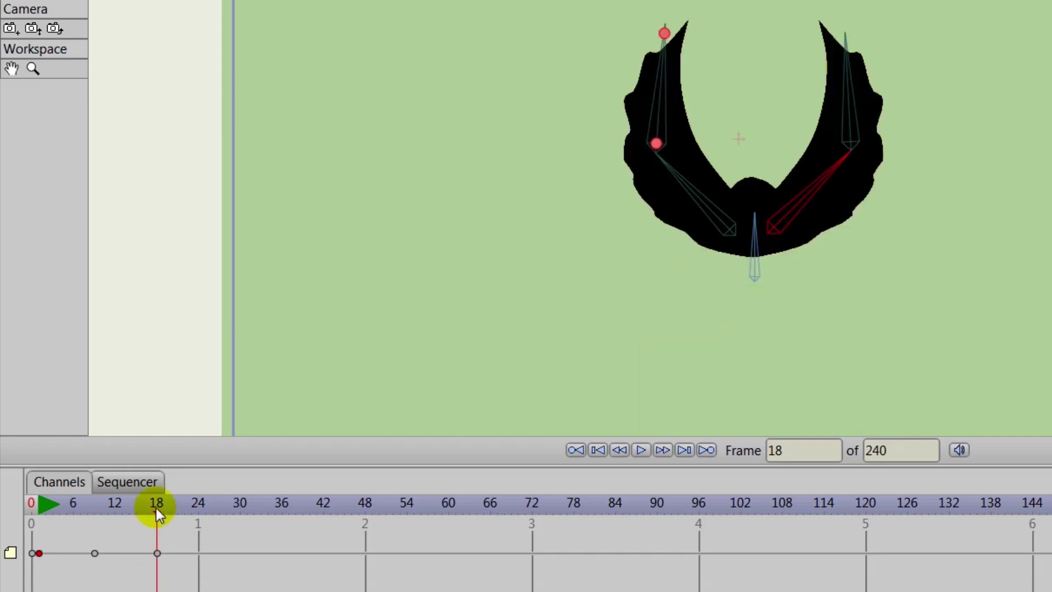
At frame 5, rotate the outer bones of both wings upward so the wing tips lag behind the downstroke.
drag(157, 508, 65, 533)
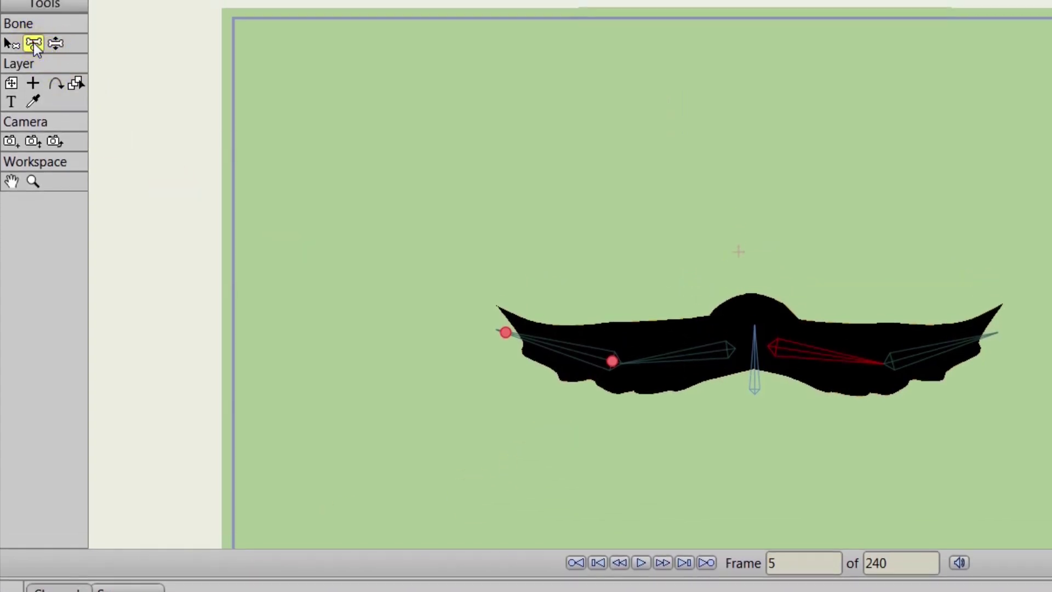
click(34, 43)
drag(551, 348, 566, 313)
drag(964, 352, 946, 304)
drag(556, 306, 562, 295)
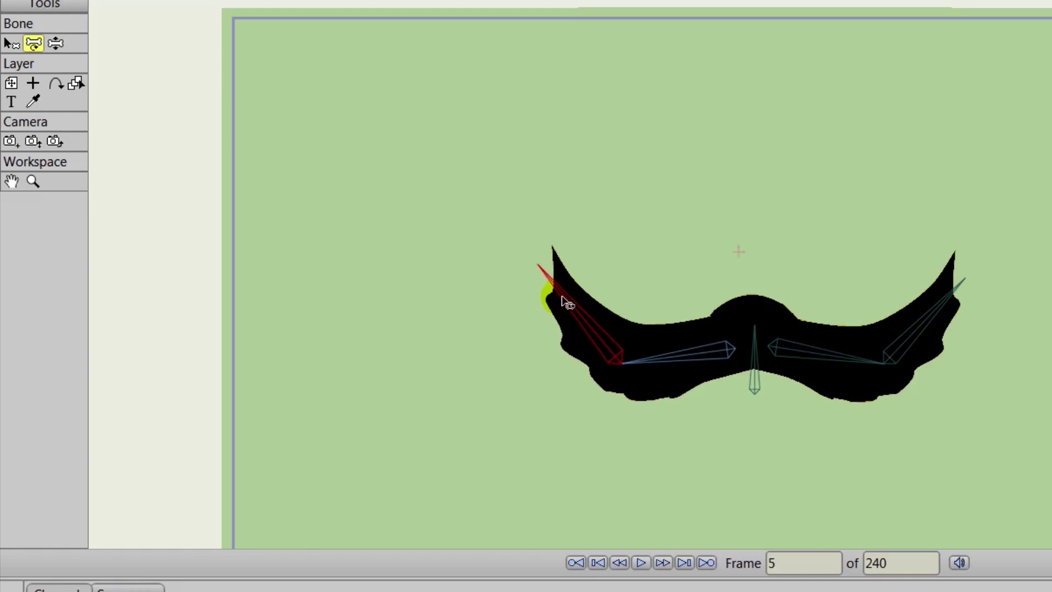
At frame 14, rotate the outer bones of both wings downward so the tips trail the upstroke.
drag(55, 488, 128, 491)
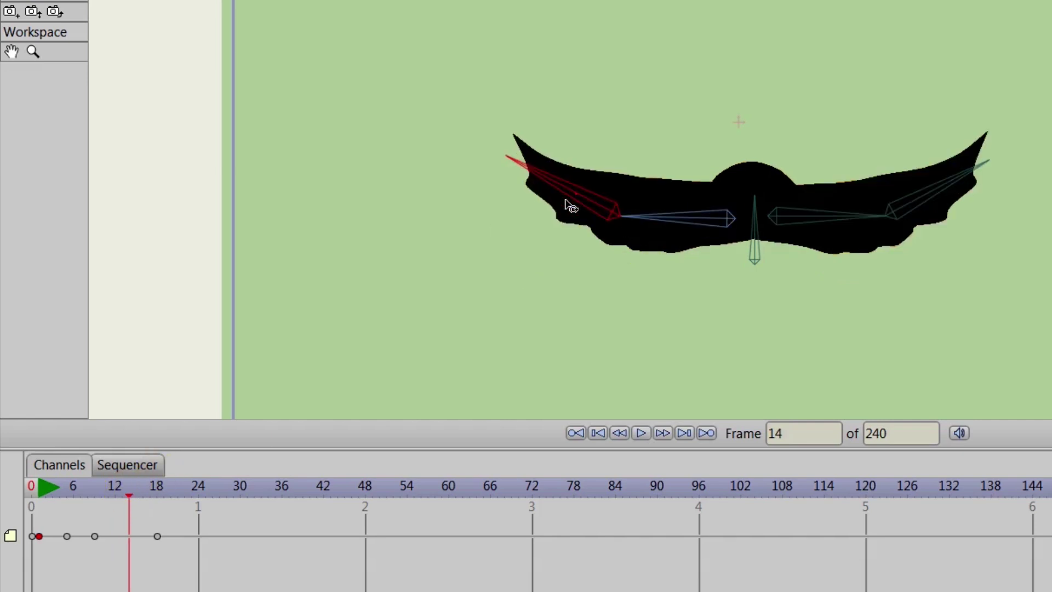
drag(570, 207, 576, 268)
drag(927, 204, 935, 267)
Make the frame 18 keyframe cycle back to absolute frame 2, and play the flapping animation from the start.
drag(132, 488, 139, 567)
right_click(157, 537)
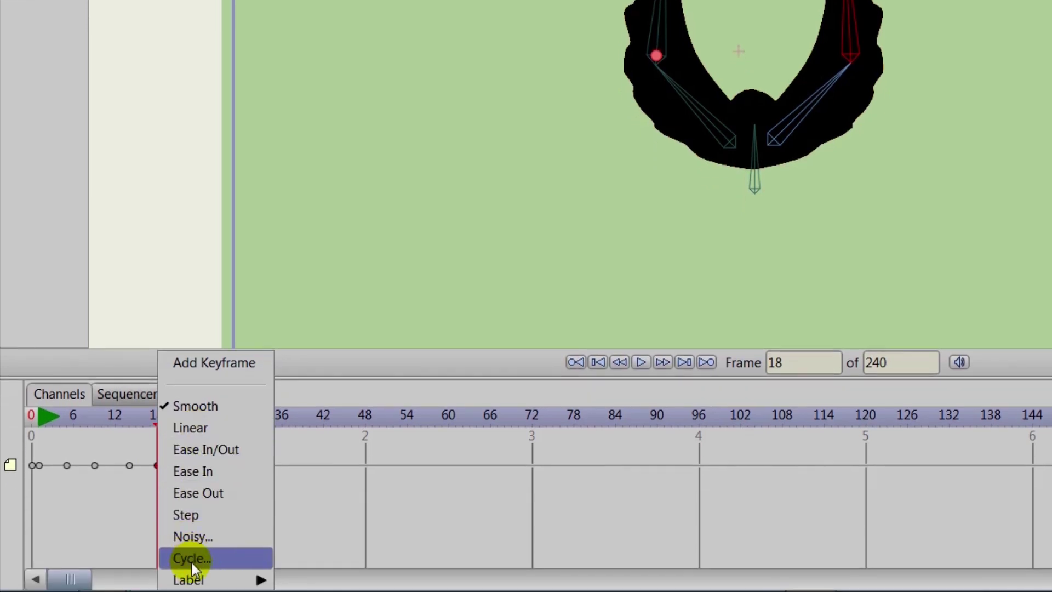
click(192, 559)
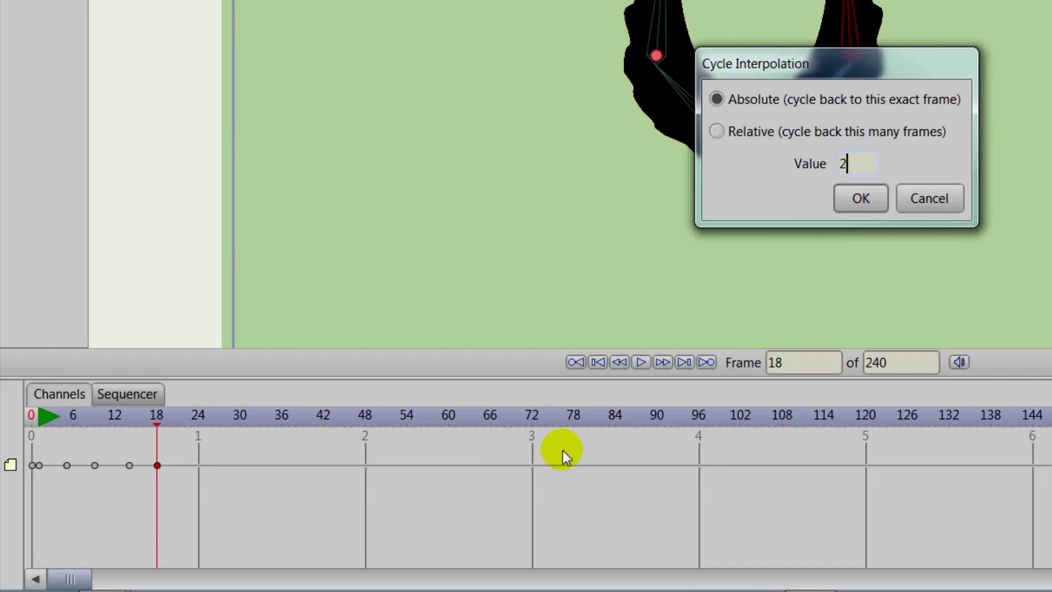
click(873, 191)
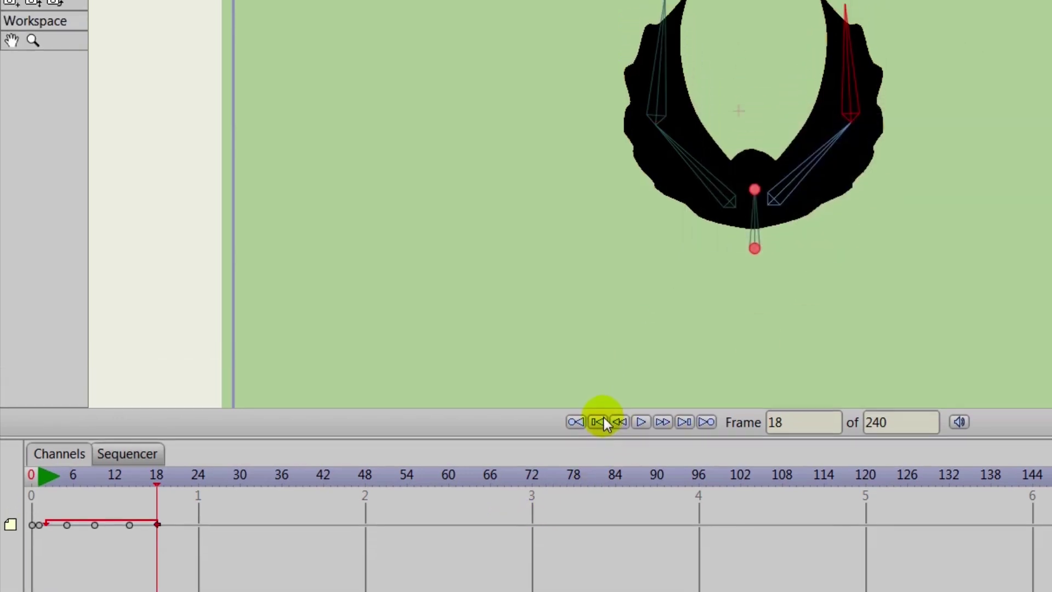
click(601, 359)
click(641, 458)
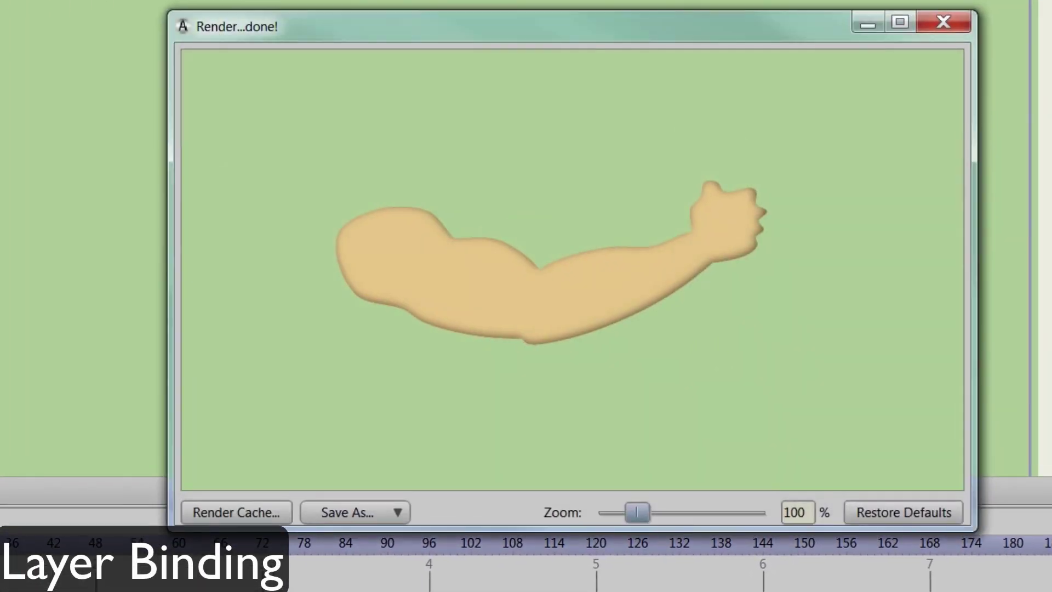
Close the arm's render preview and examine the Hand, Forearm and Bicep layers inside the Muscle Arm bone layer.
click(942, 23)
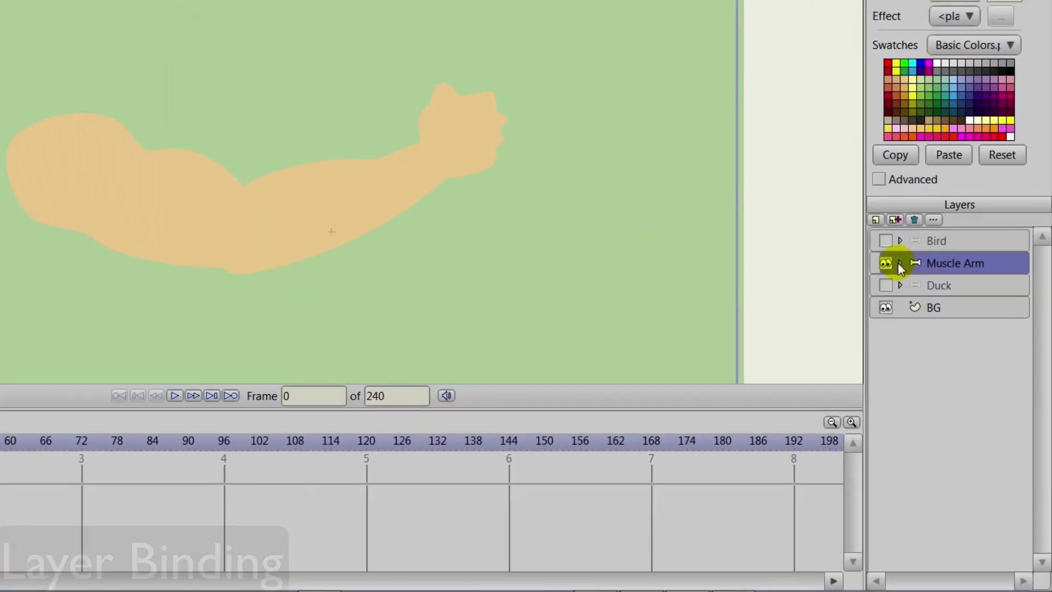
click(899, 263)
click(921, 286)
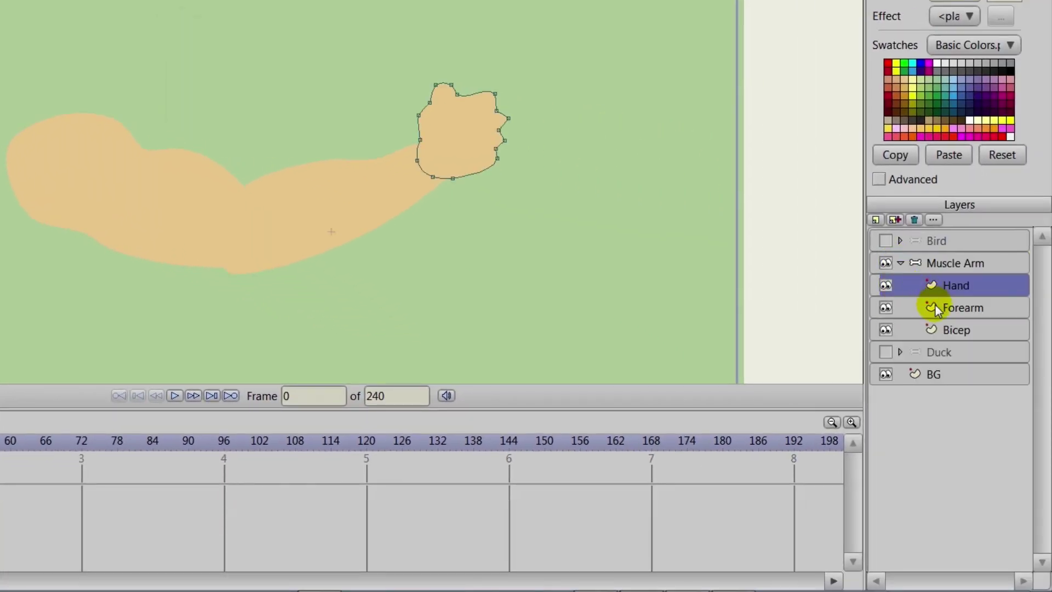
click(935, 306)
click(947, 331)
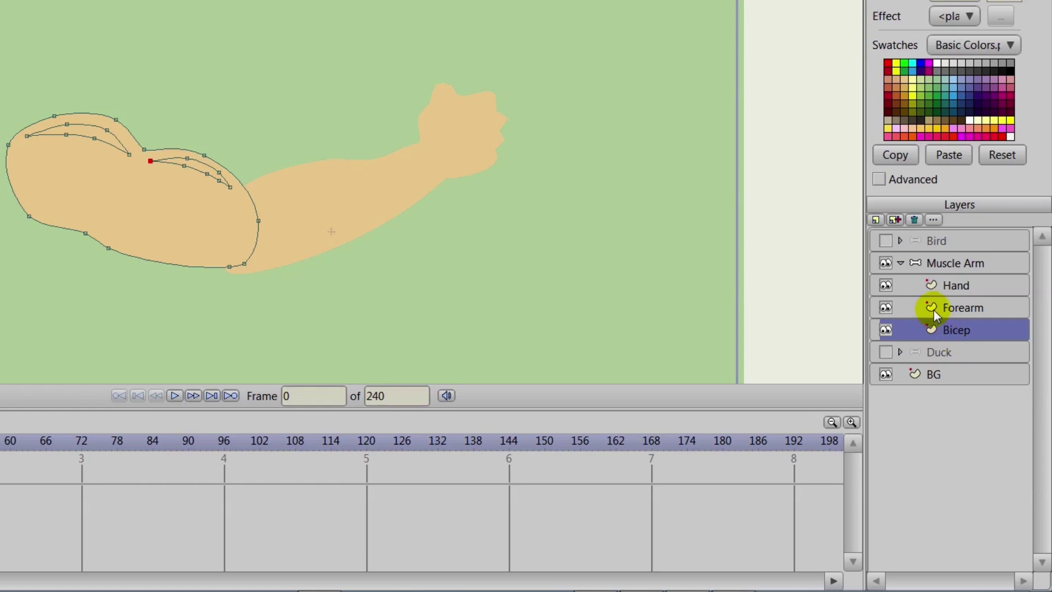
Add a chain of three bones through the Muscle Arm's bicep, forearm and hand, and test how they bend the arm.
click(951, 267)
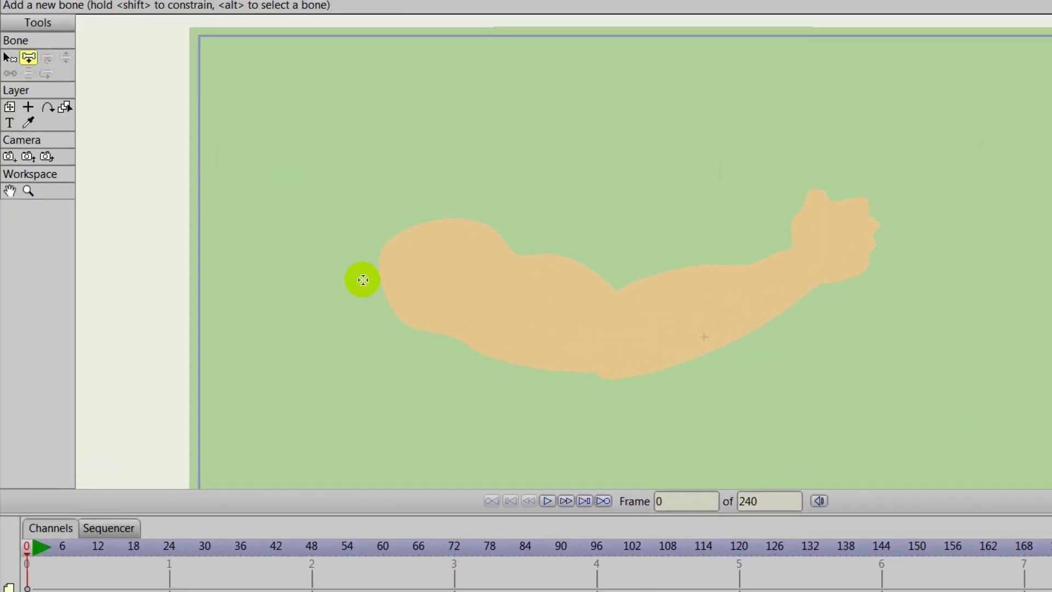
mouse_move(411, 262)
mouse_down()
mouse_move(629, 355)
mouse_move(598, 336)
mouse_move(613, 343)
mouse_move(775, 291)
mouse_move(811, 259)
mouse_move(910, 210)
mouse_up()
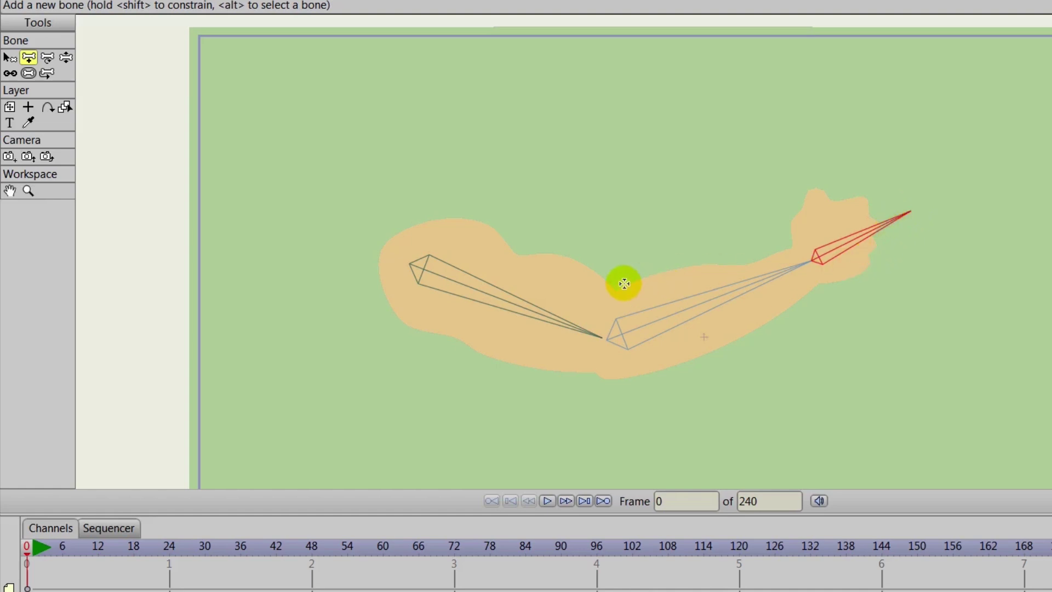
click(64, 57)
drag(679, 353, 625, 252)
drag(747, 123, 899, 219)
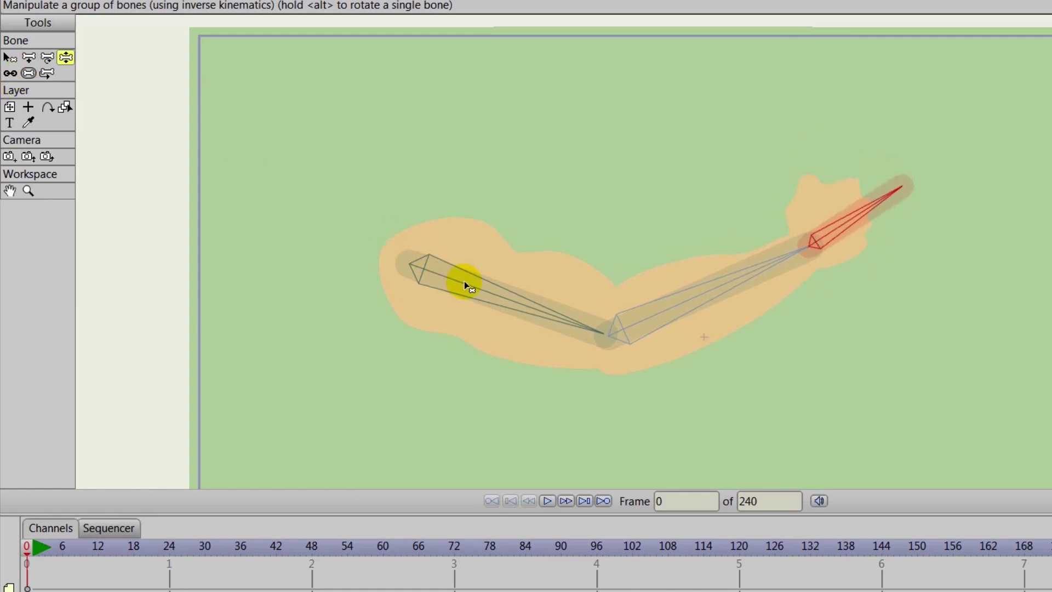
click(33, 75)
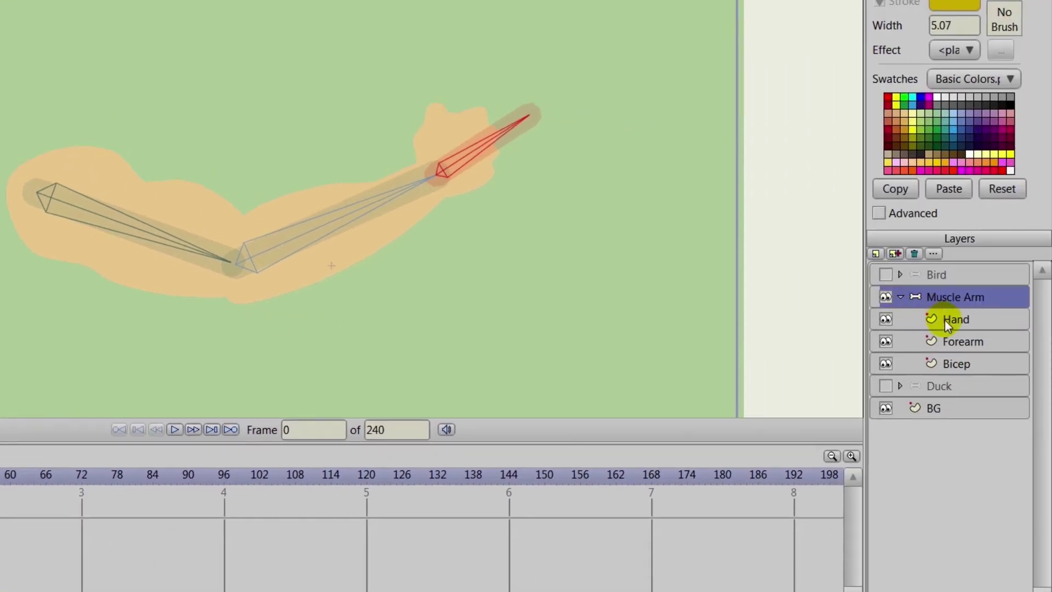
Bind the Hand, Forearm and Bicep layers each to its own bone using layer binding.
click(945, 320)
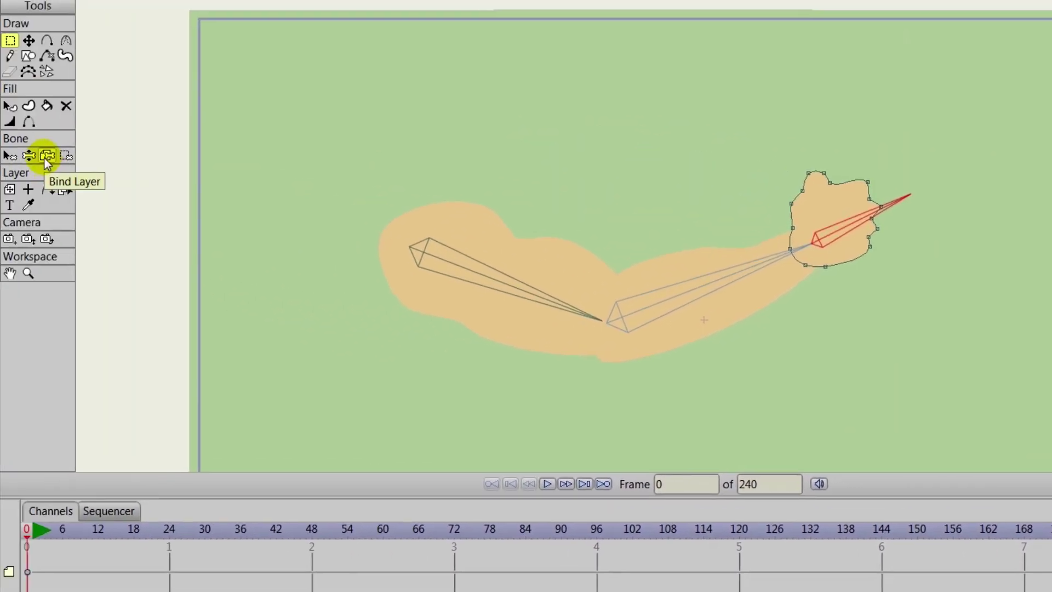
click(44, 157)
click(848, 225)
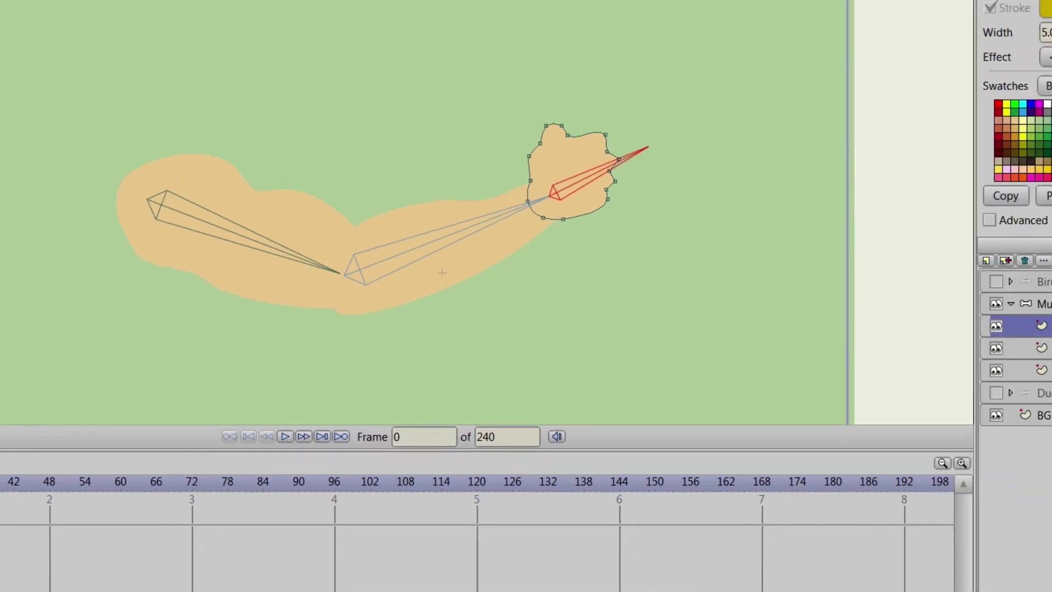
click(939, 330)
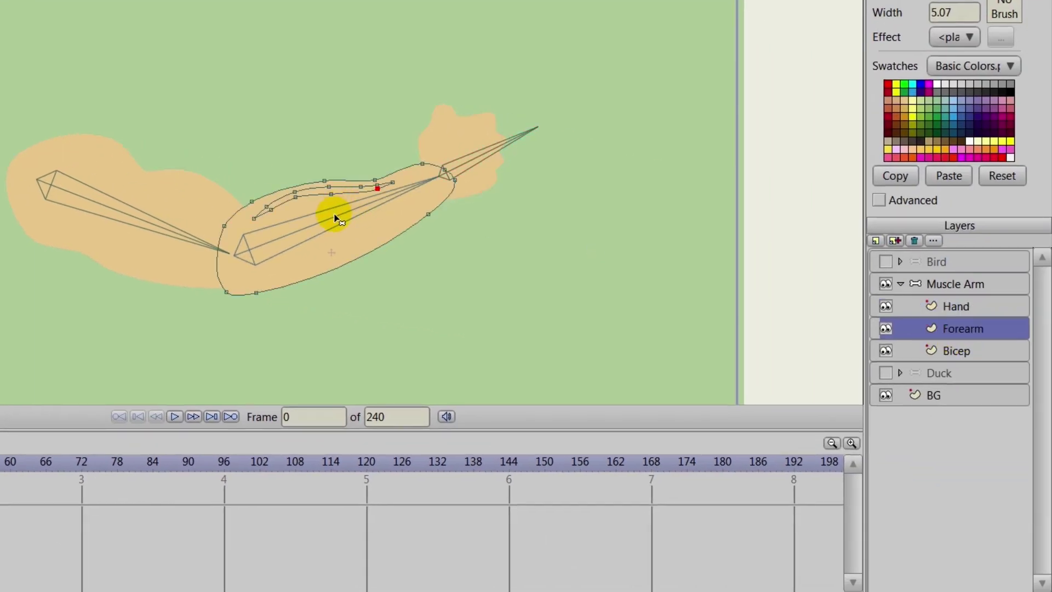
click(945, 352)
click(122, 213)
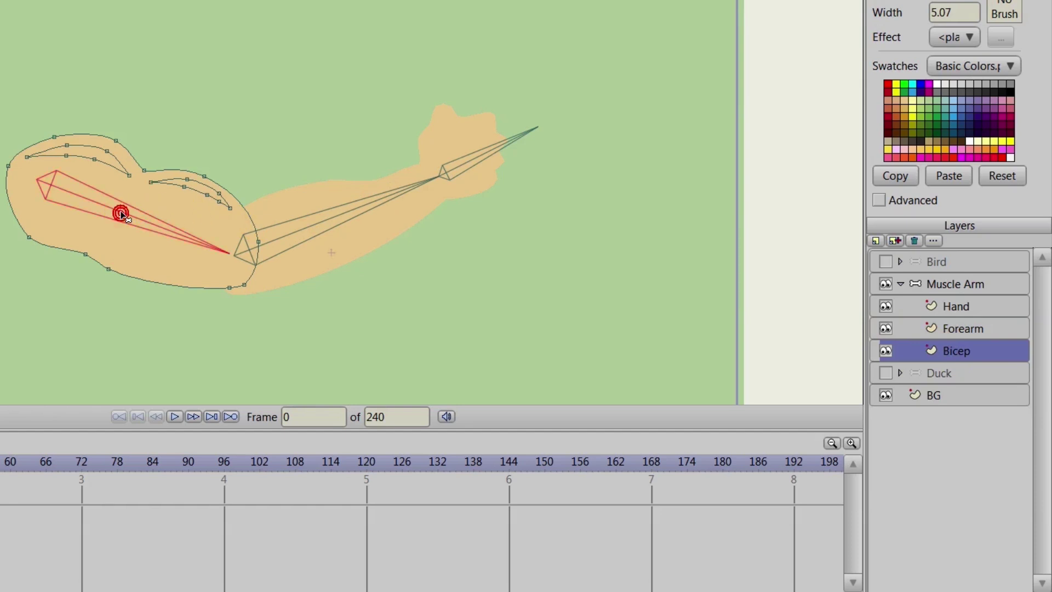
Manipulate the Muscle Arm's forearm bone to test the layer binding.
click(907, 282)
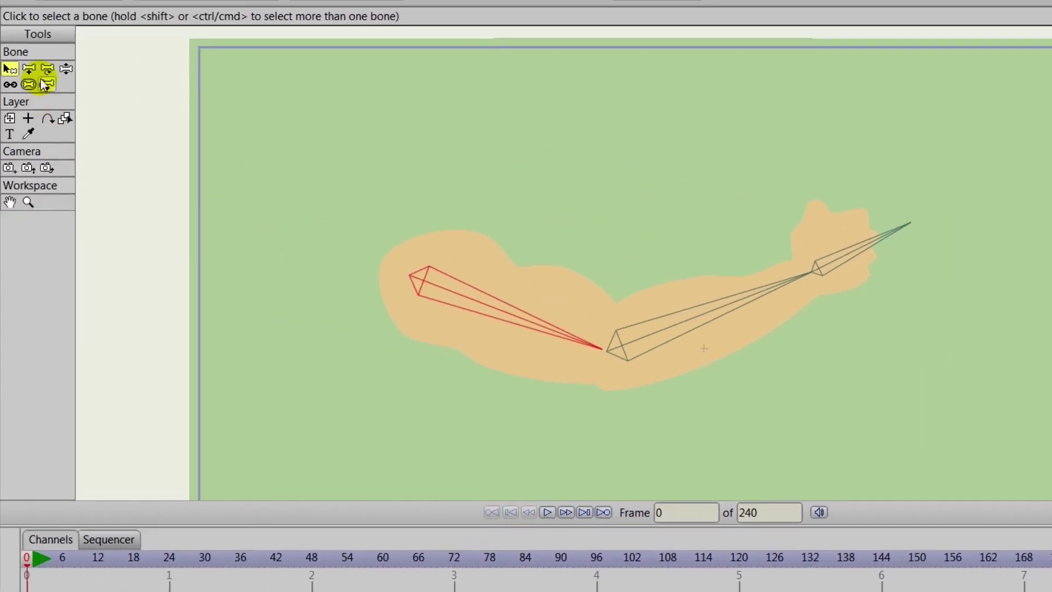
click(66, 68)
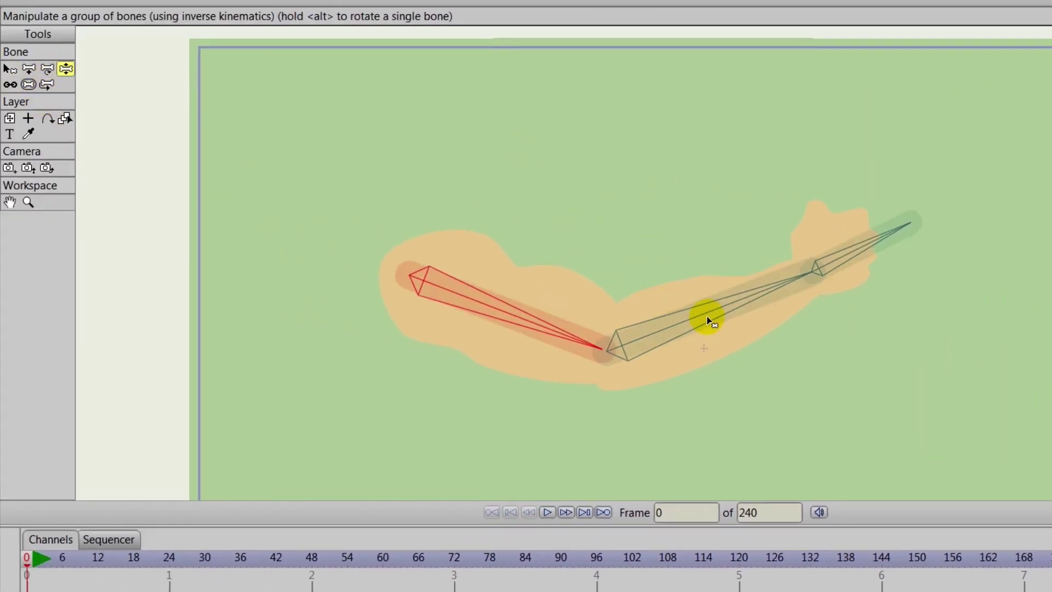
drag(711, 320, 671, 262)
Reduce the bone strength of the forearm, upper arm and hand bones to zero.
click(28, 84)
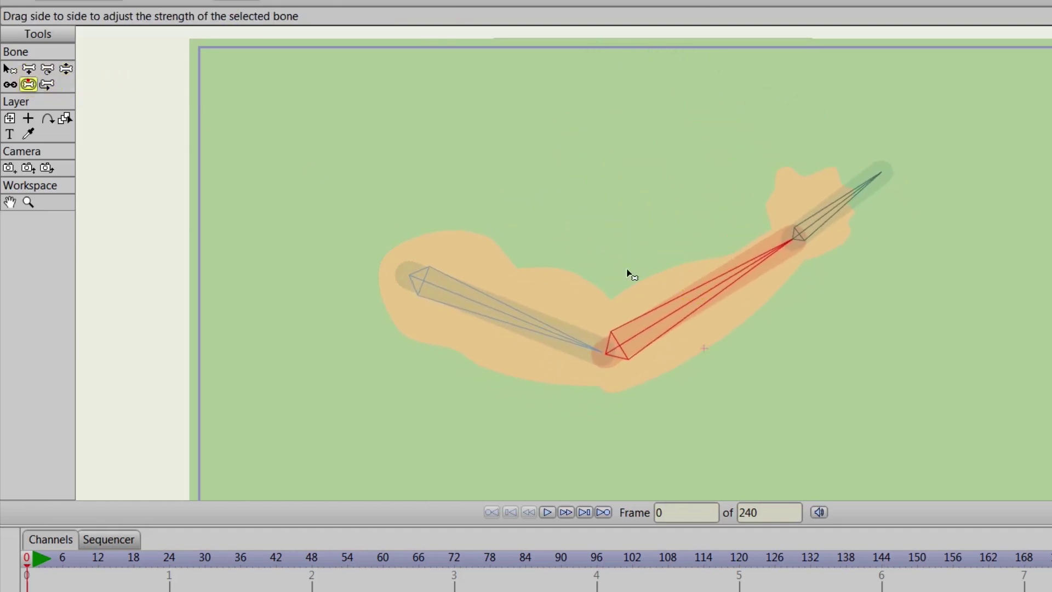
drag(696, 303, 420, 294)
drag(526, 320, 173, 274)
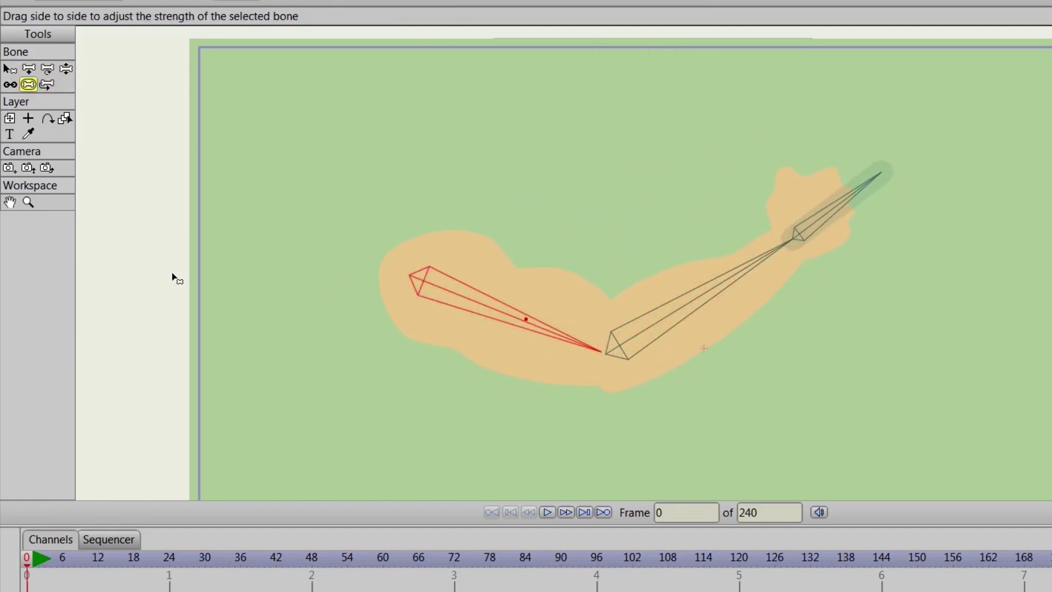
drag(844, 200, 373, 196)
drag(23, 67, 22, 79)
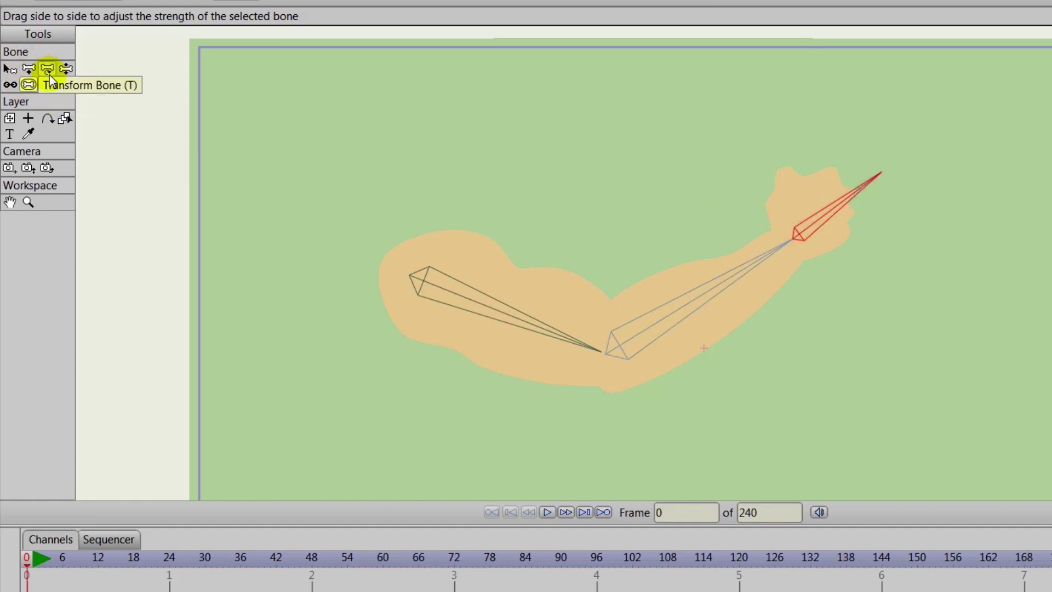
Pose the upper arm, forearm and hand bones to test the joints, and preview the bent arm in a render.
click(66, 68)
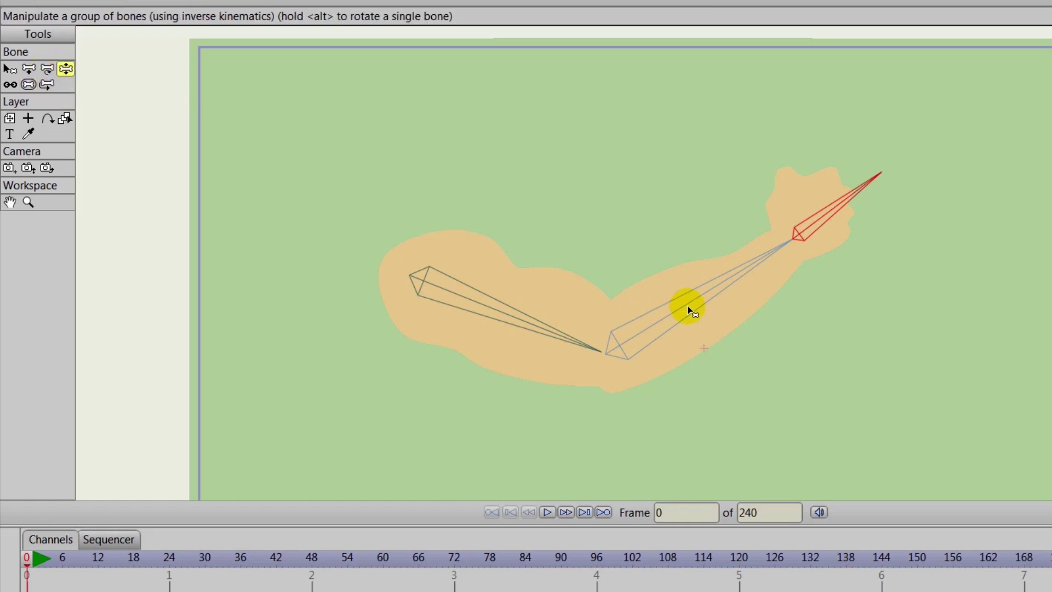
drag(687, 306, 649, 260)
drag(771, 167, 929, 174)
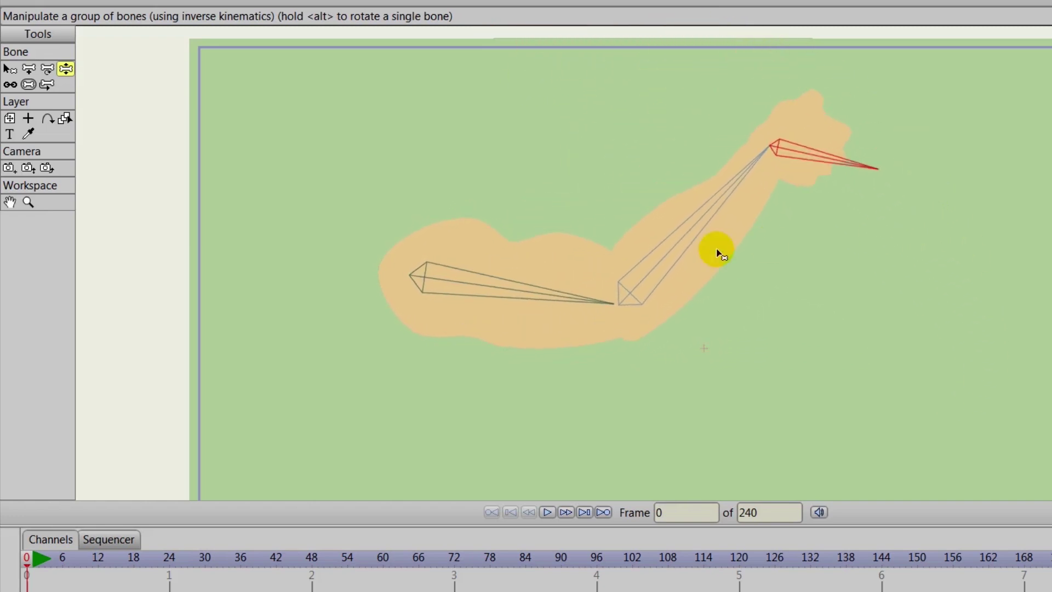
drag(549, 293, 519, 360)
drag(675, 373, 600, 289)
drag(744, 264, 750, 222)
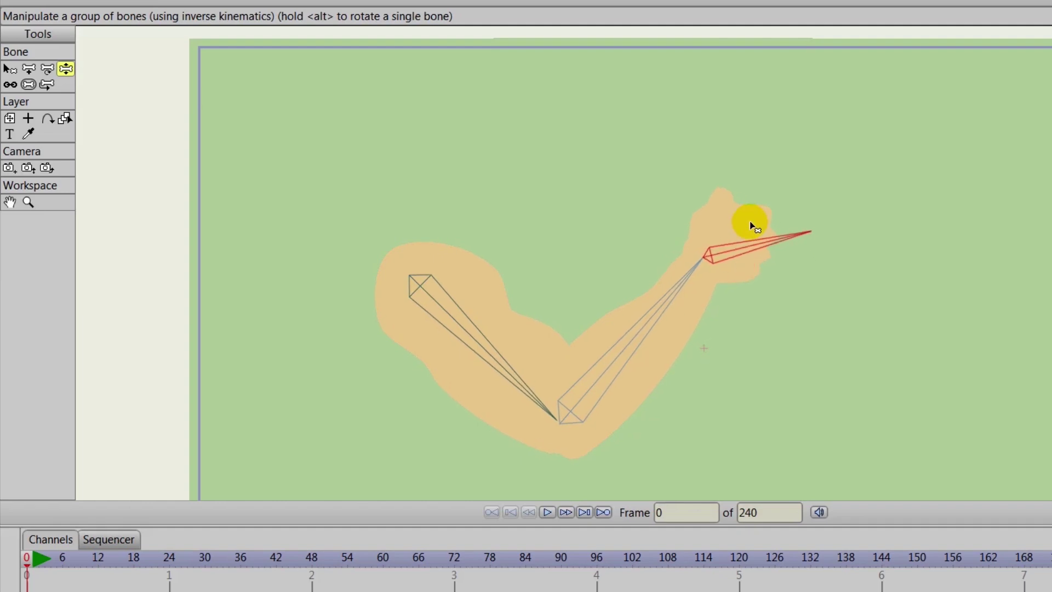
key(ctrl+r)
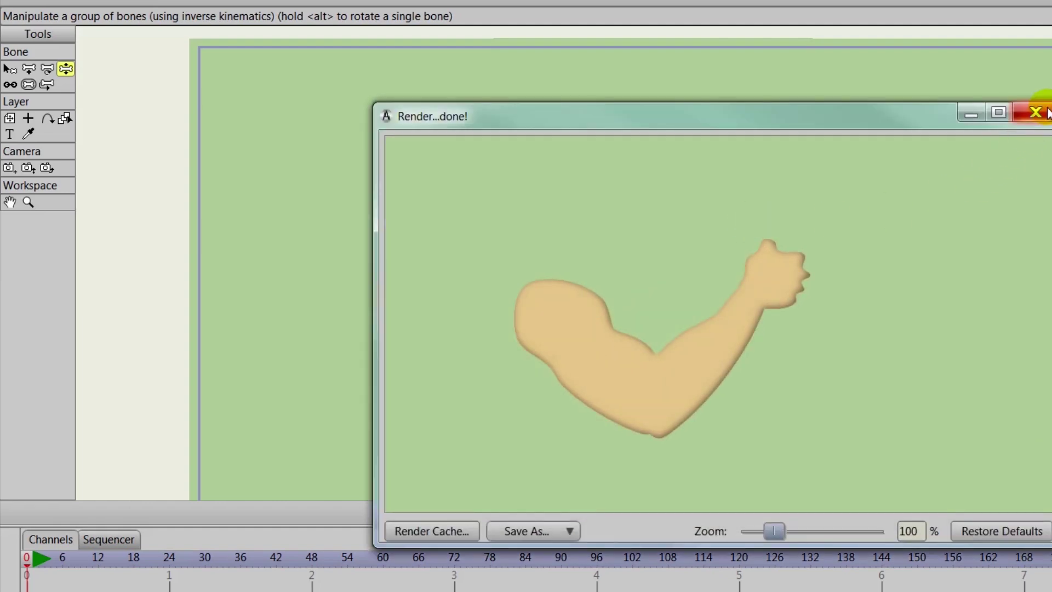
click(1035, 113)
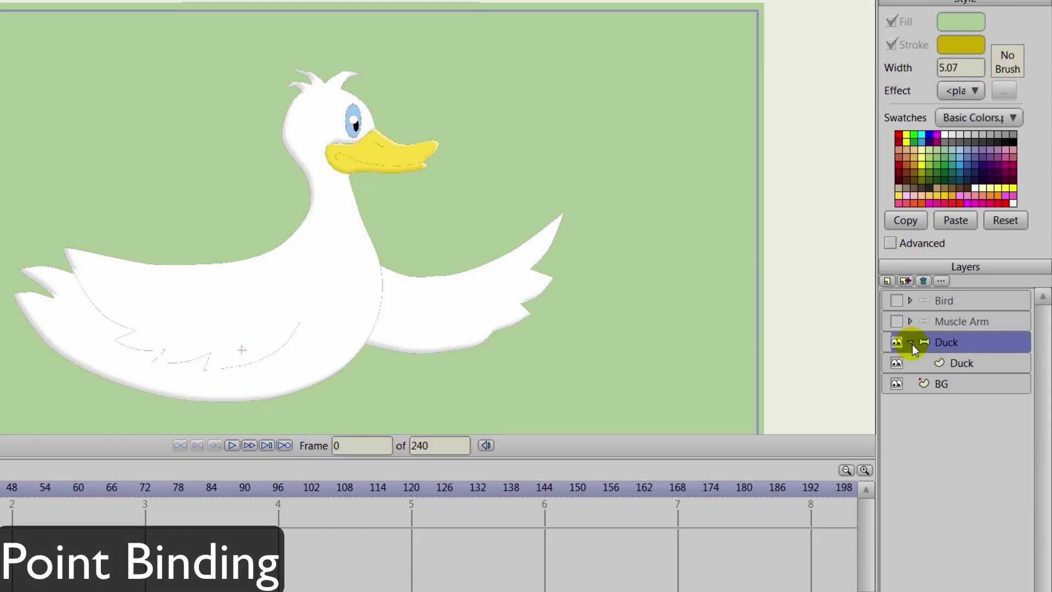
In the Duck bone layer, add a chain of four bones through the body, chest, neck and head.
click(956, 366)
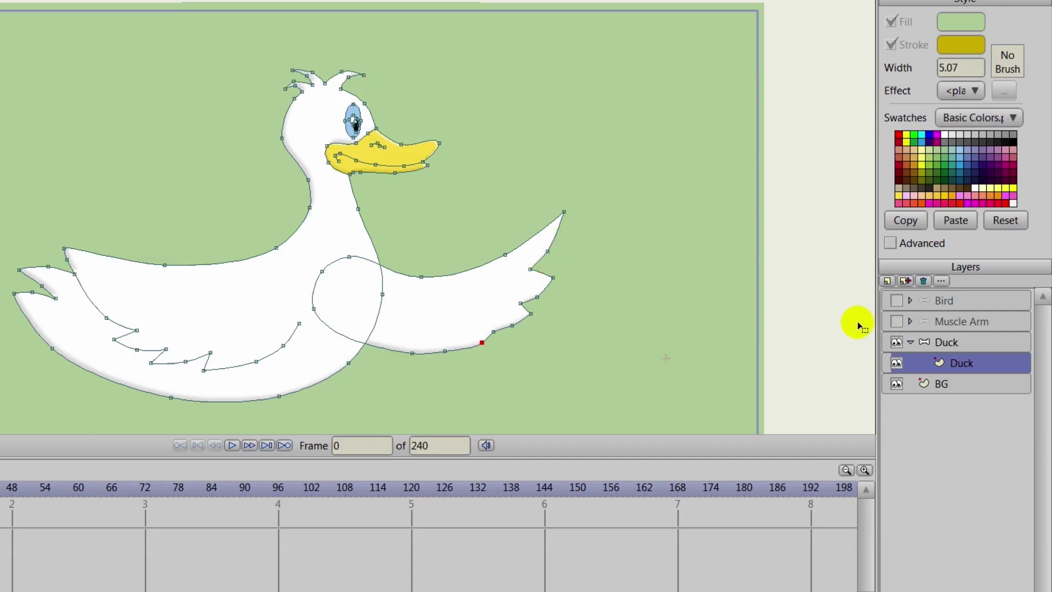
click(936, 342)
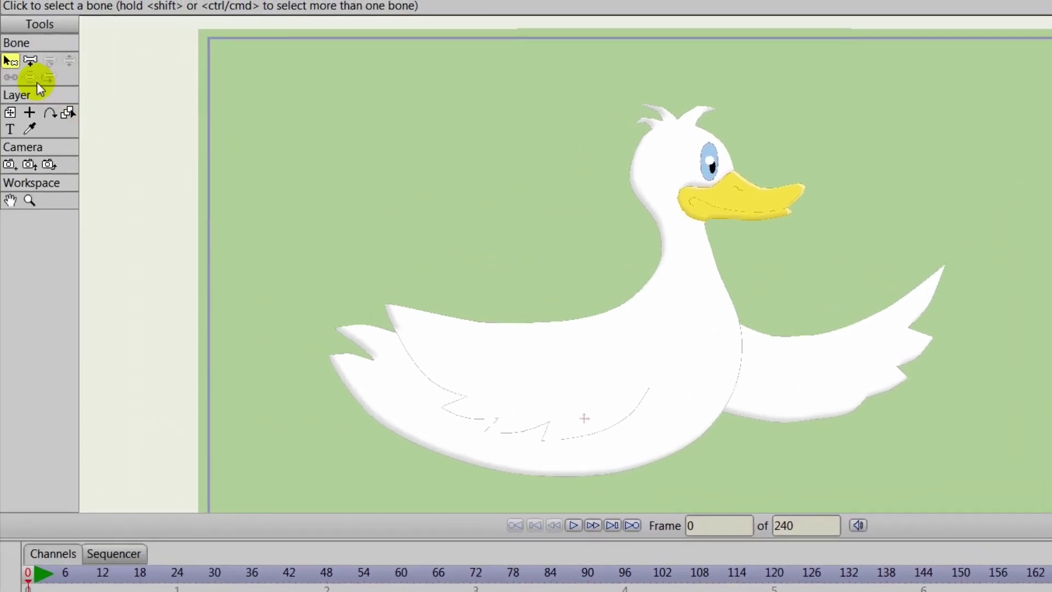
click(24, 58)
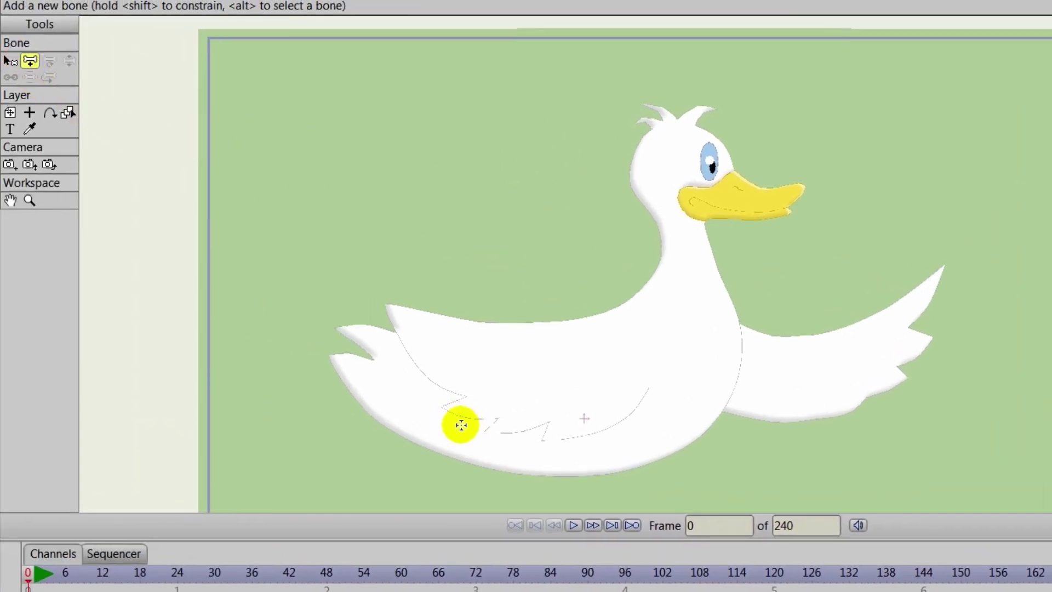
drag(454, 422, 669, 198)
drag(670, 199, 680, 123)
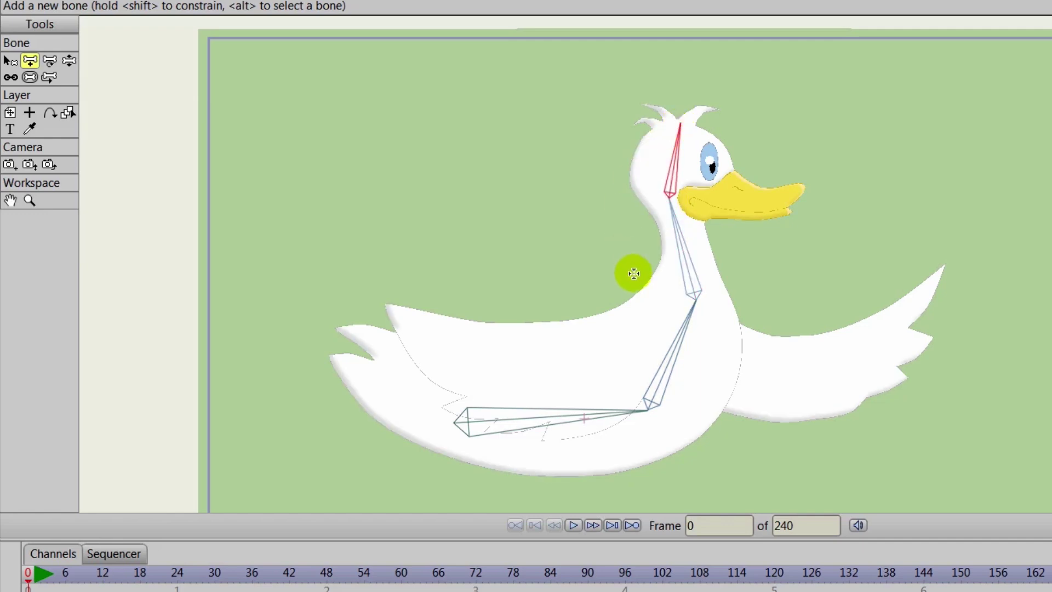
Add two bones along each of the duck's wings, with both wing chains parented to the chest bone.
alt+click(679, 340)
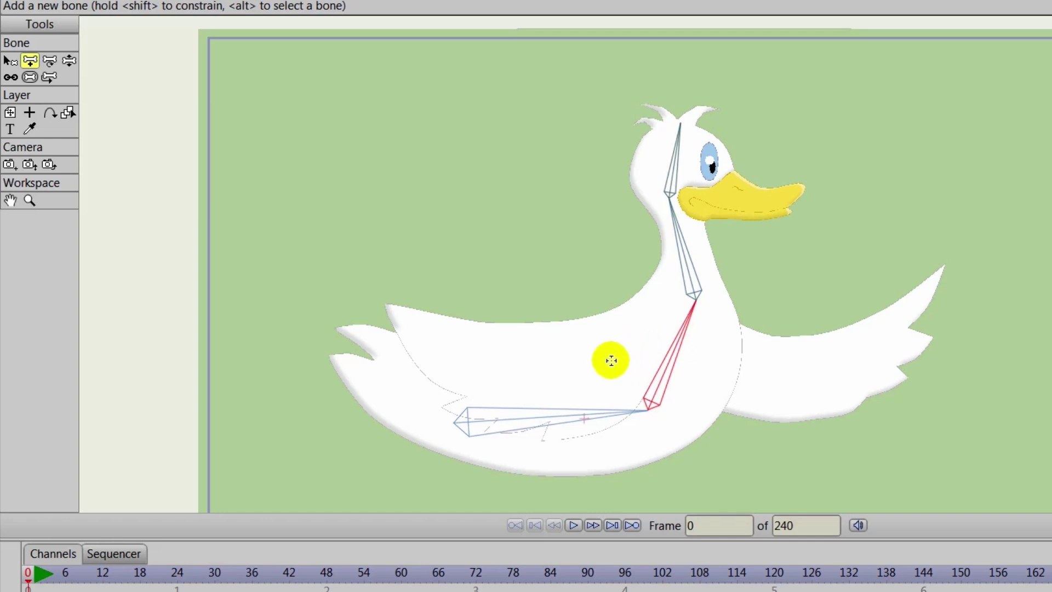
drag(629, 342, 506, 357)
drag(500, 352, 372, 310)
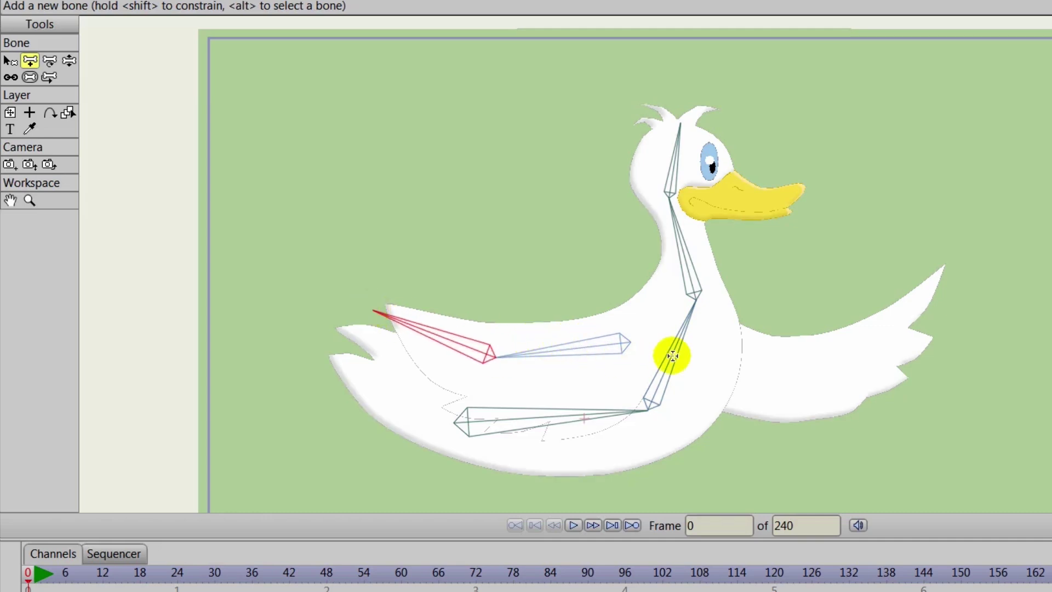
alt+click(682, 335)
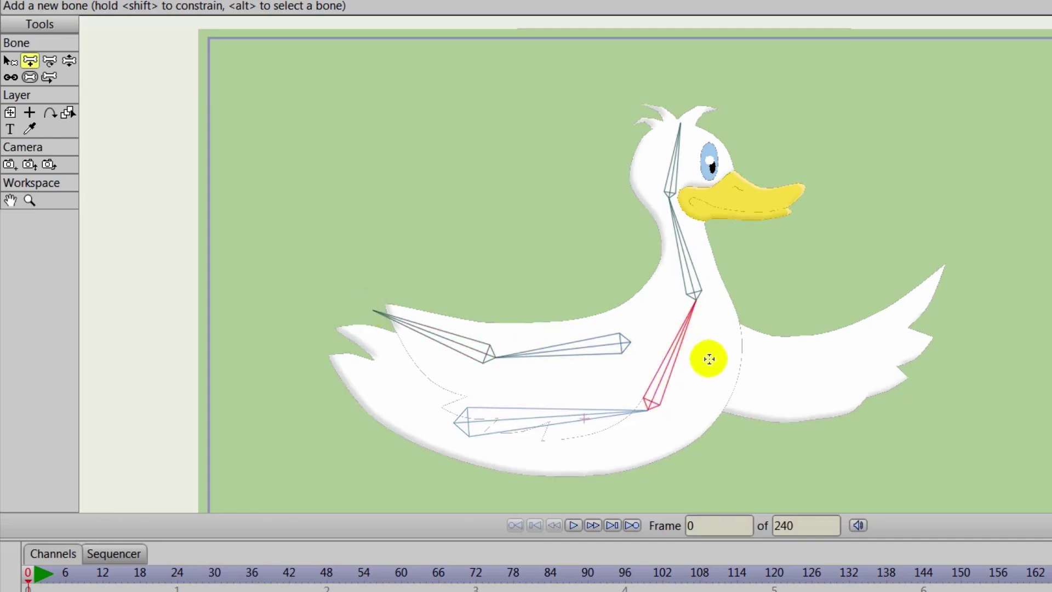
drag(692, 358, 945, 288)
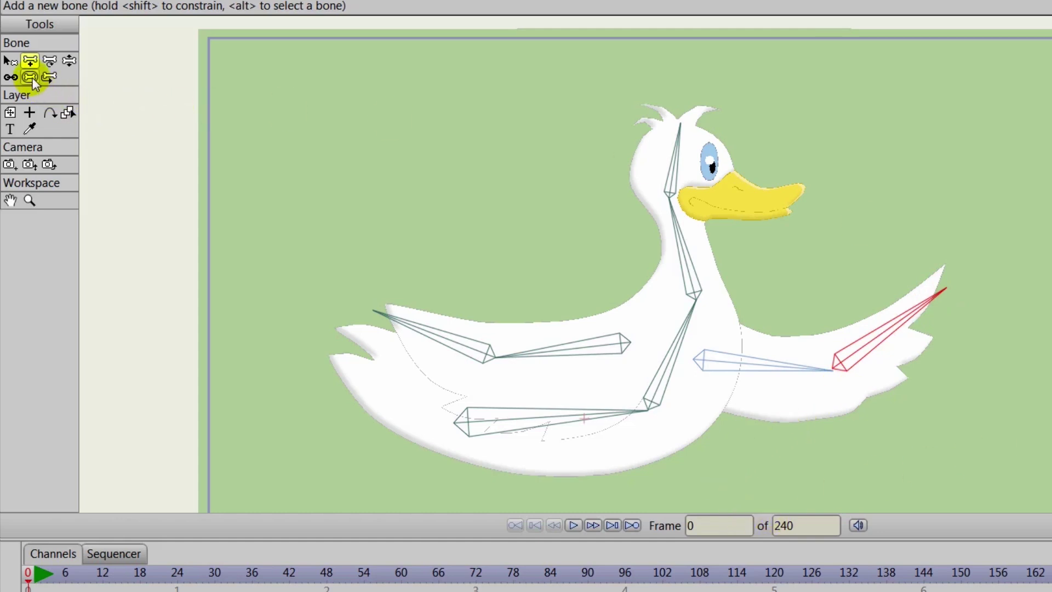
Check the duck bones' strength regions, and manipulate the wings, neck and head to test the default deformation.
click(30, 77)
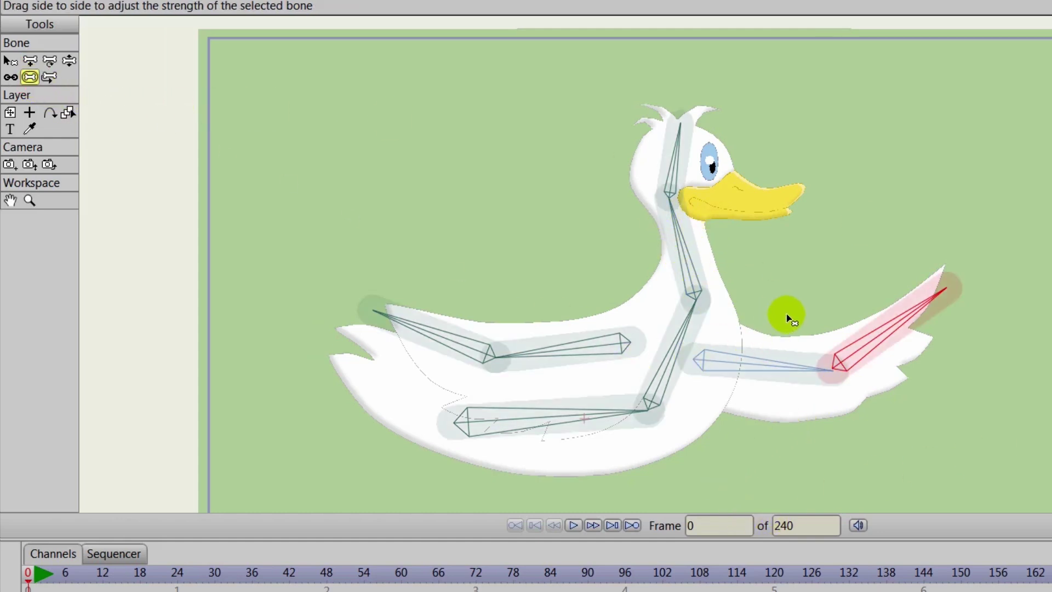
click(74, 62)
drag(782, 360, 817, 352)
drag(678, 259, 720, 78)
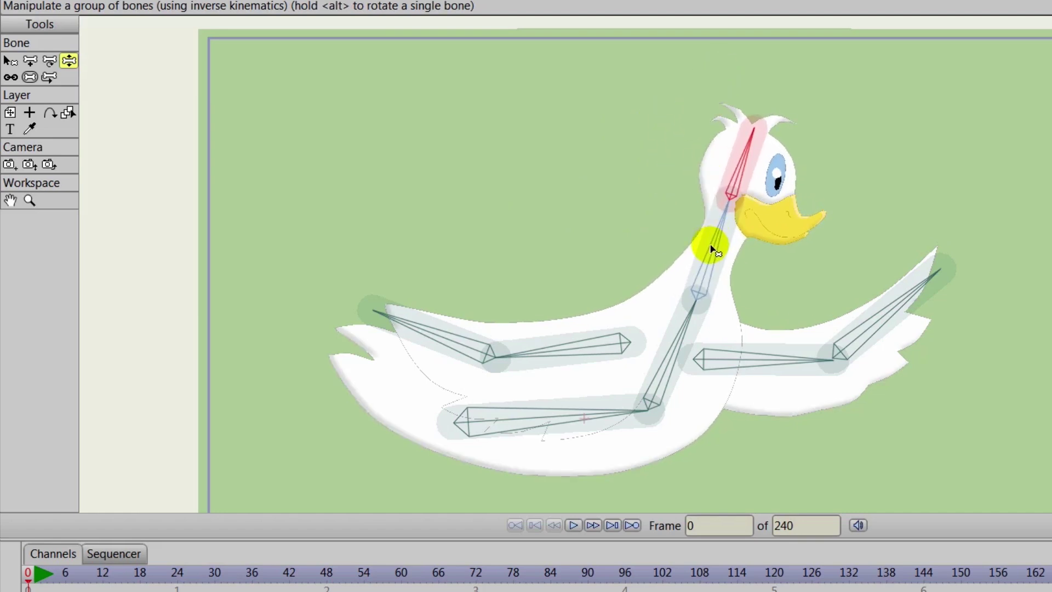
drag(712, 249, 668, 234)
drag(551, 359, 530, 349)
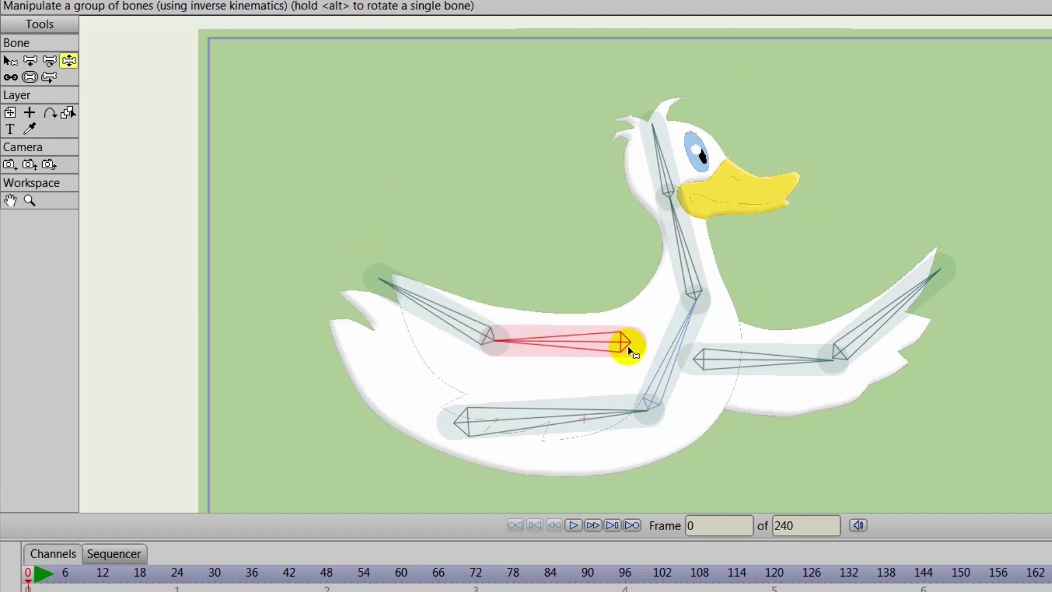
Reduce the bone strength of the near wing's inner bone to zero.
click(30, 77)
mouse_move(583, 345)
mouse_down()
mouse_move(540, 353)
mouse_move(471, 335)
mouse_up()
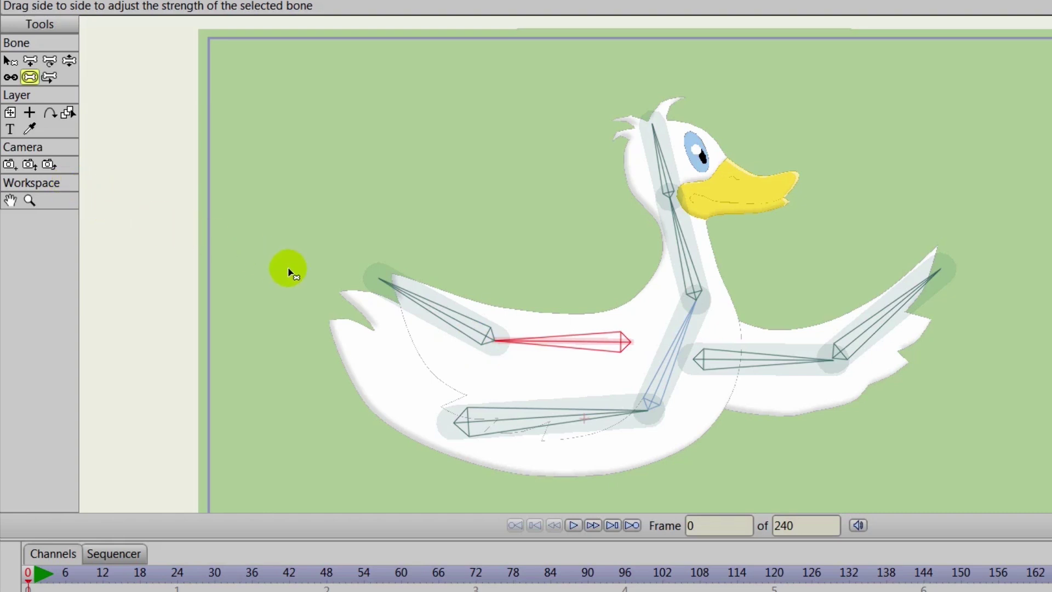
click(10, 62)
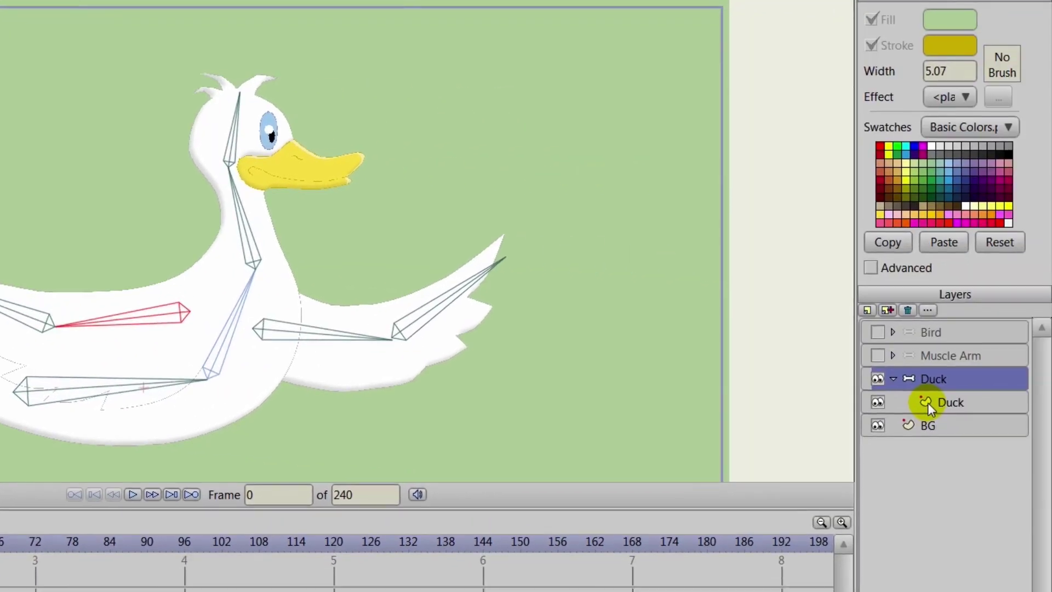
Bind all points of the Duck vector layer to the body bone B1, and reselect the bone to check its bound points.
click(928, 403)
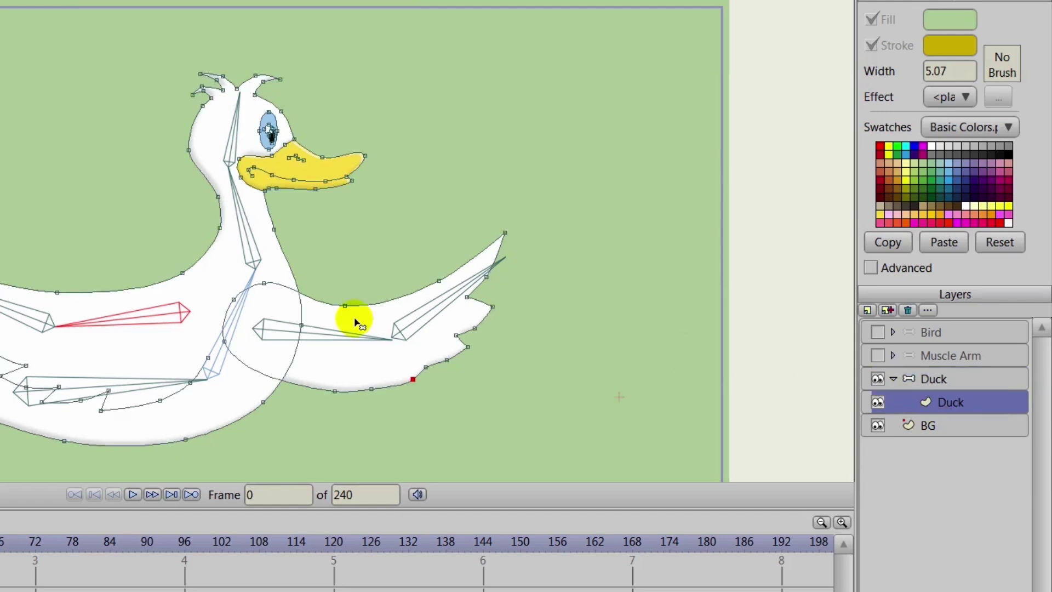
drag(38, 208, 2, 237)
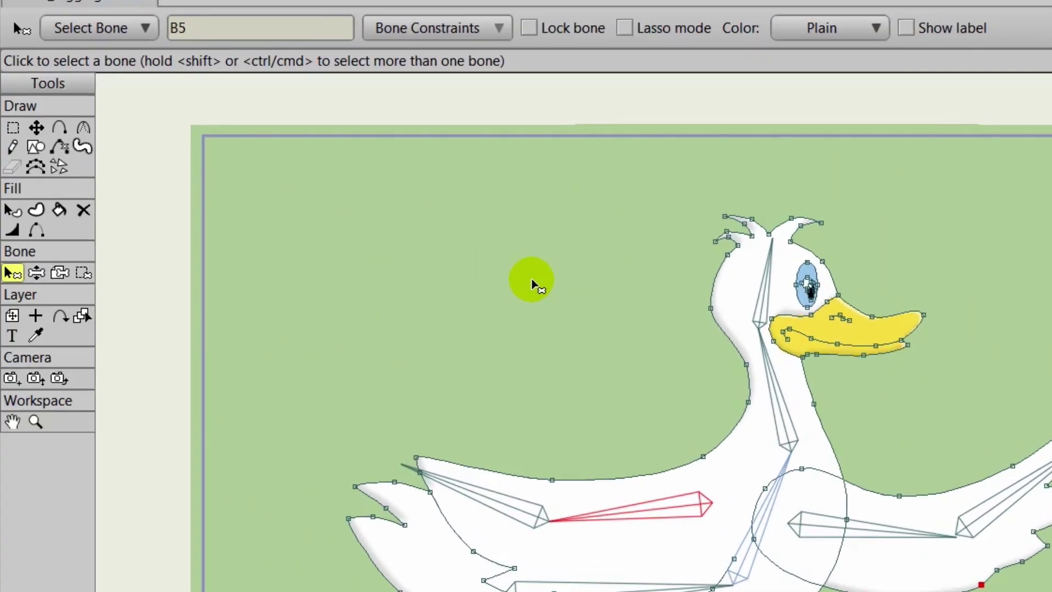
drag(596, 308, 590, 239)
scroll(588, 247, down, 1)
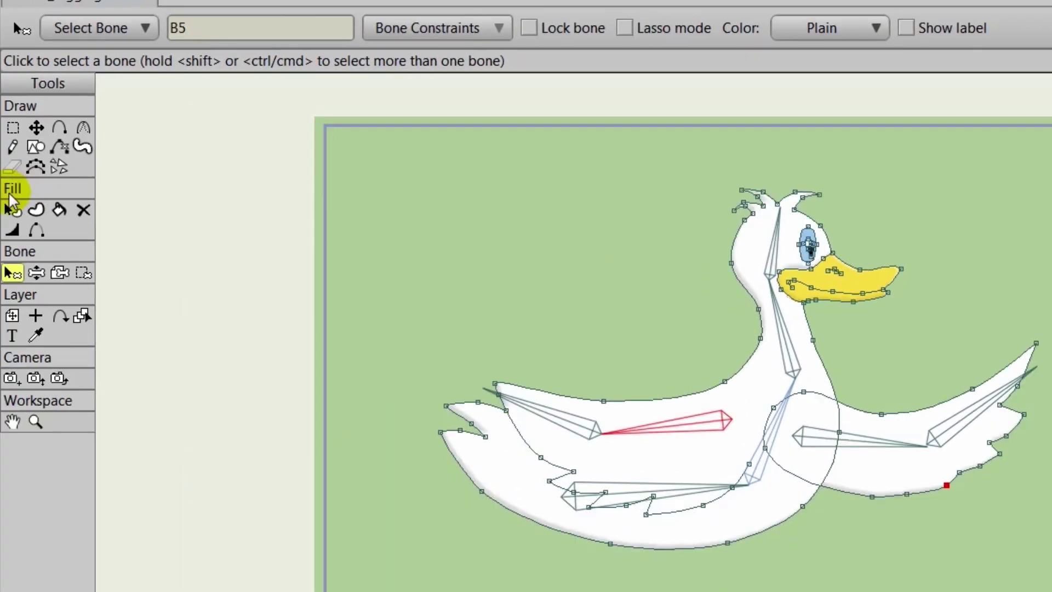
click(677, 494)
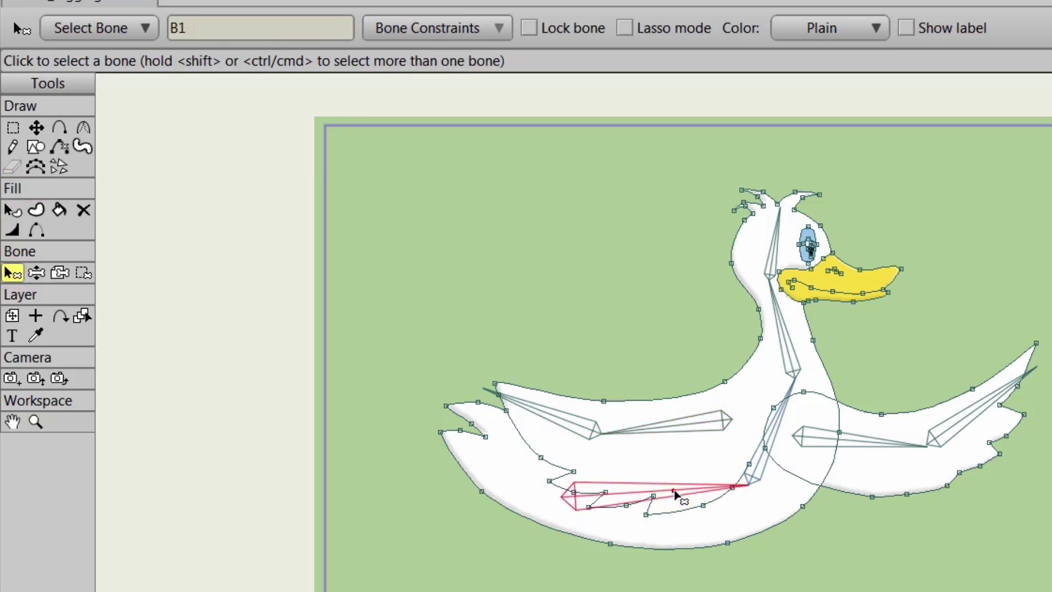
click(83, 273)
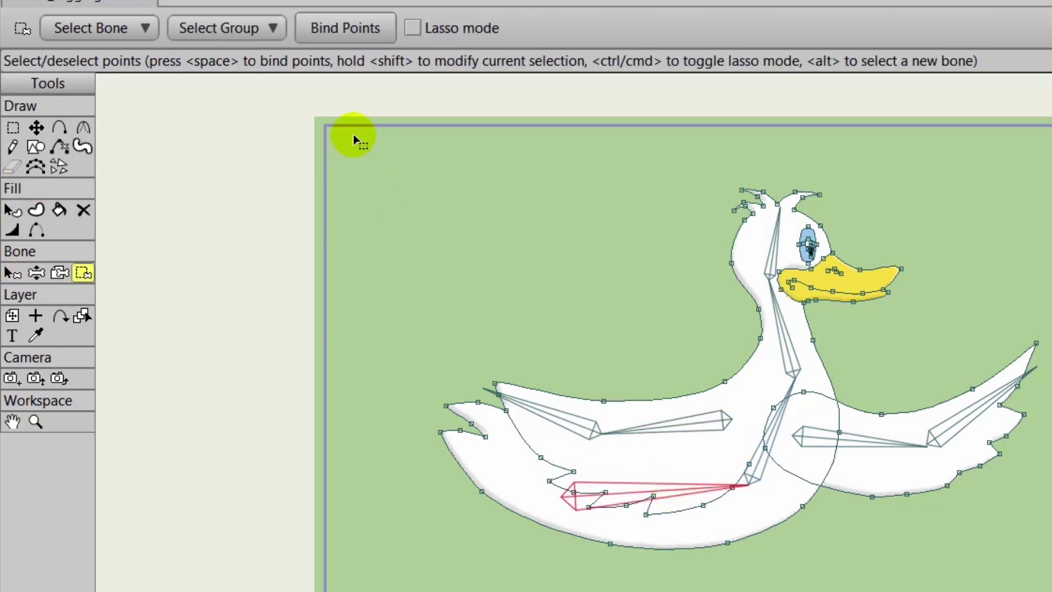
drag(351, 130, 1051, 582)
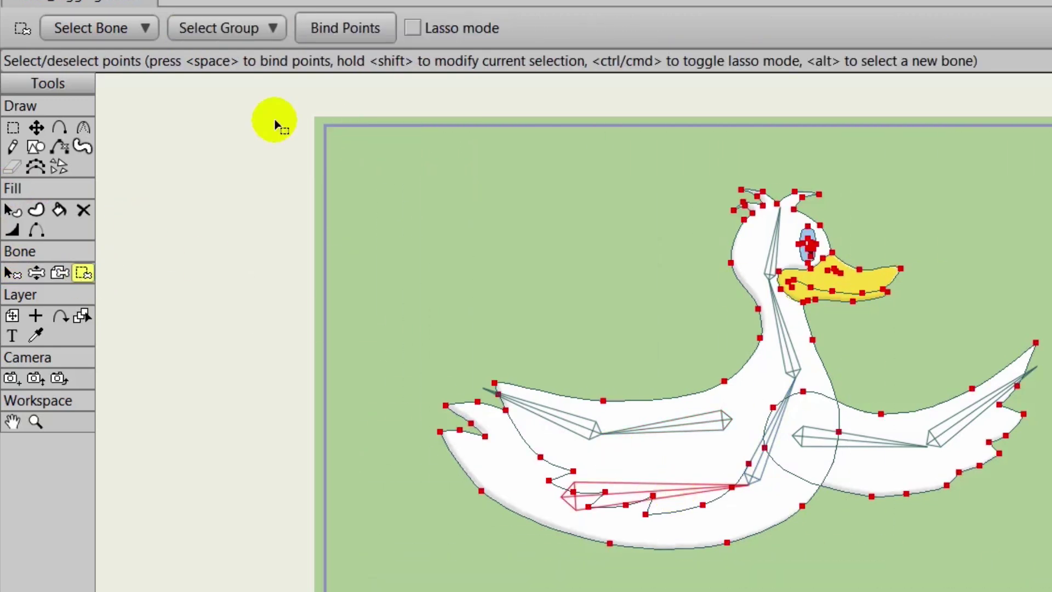
click(343, 31)
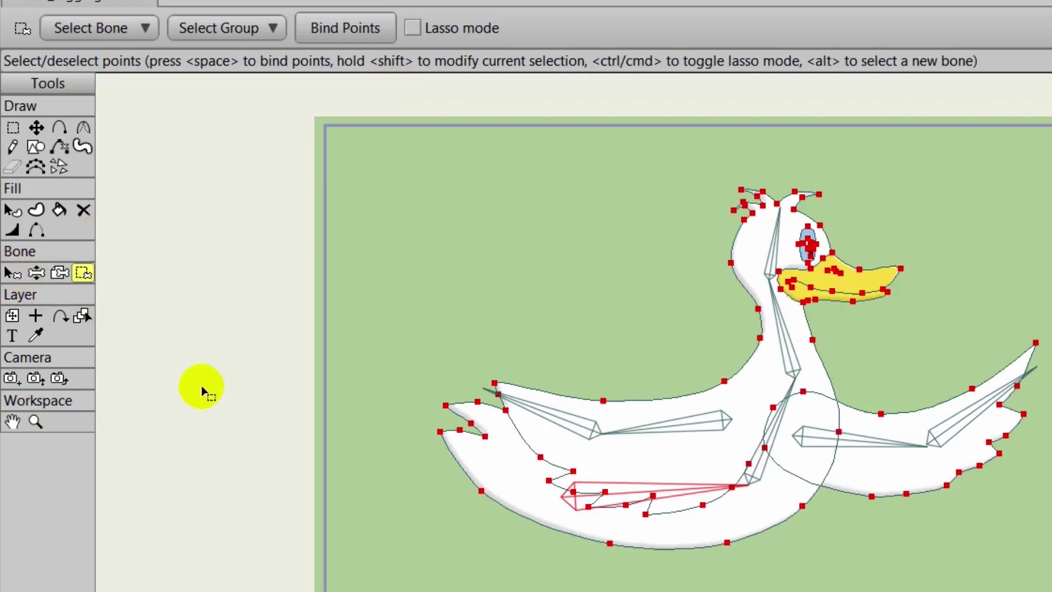
click(511, 306)
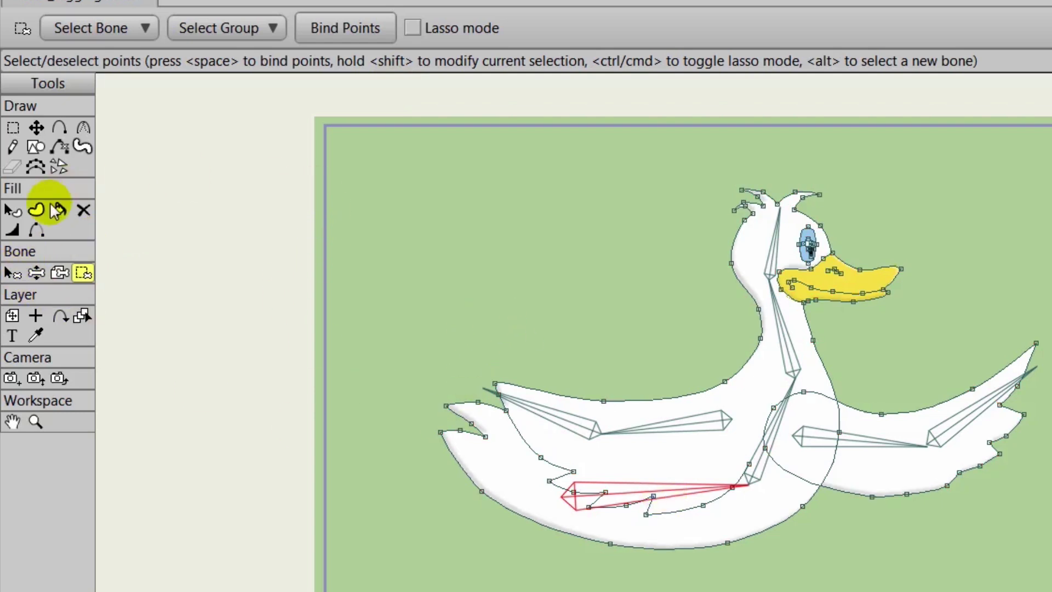
click(12, 272)
click(618, 492)
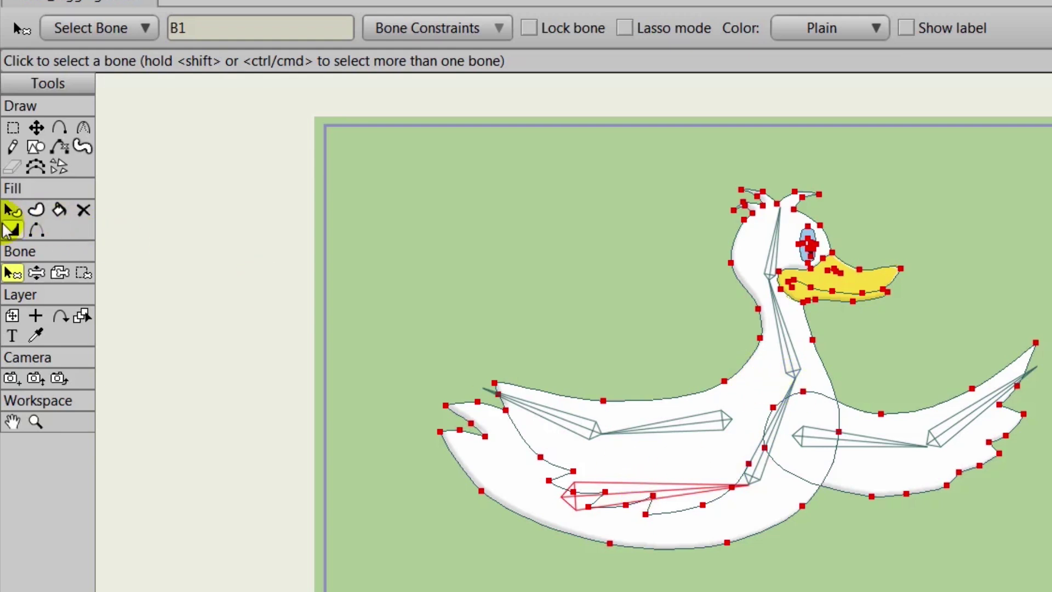
Bind the three outline points around the chest, at the upper back, front and lower breast, to the chest bone B2.
click(779, 415)
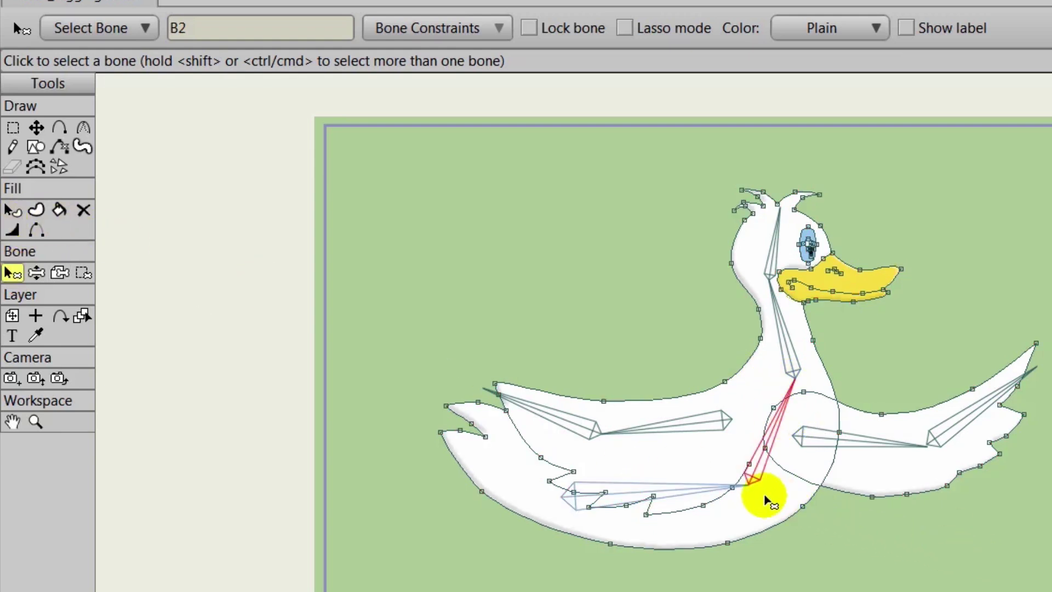
click(83, 273)
click(722, 380)
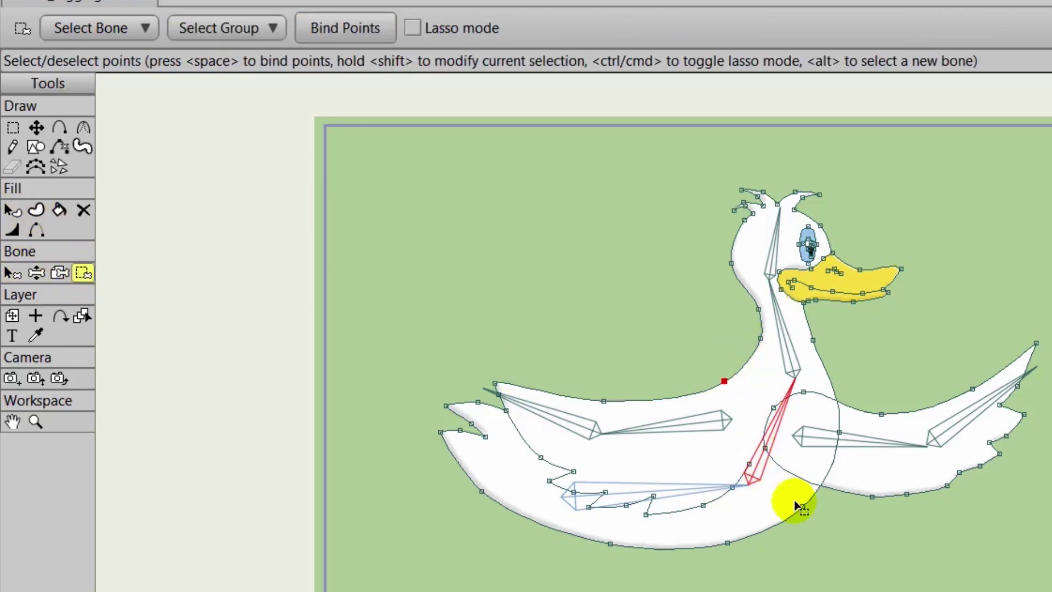
drag(792, 496, 840, 529)
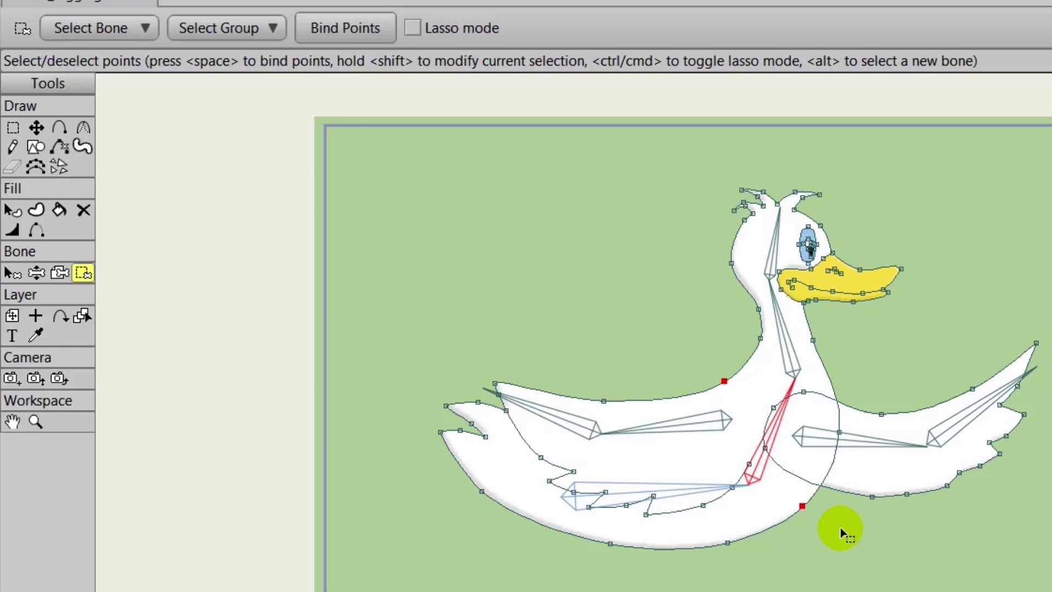
drag(825, 418, 861, 461)
click(349, 31)
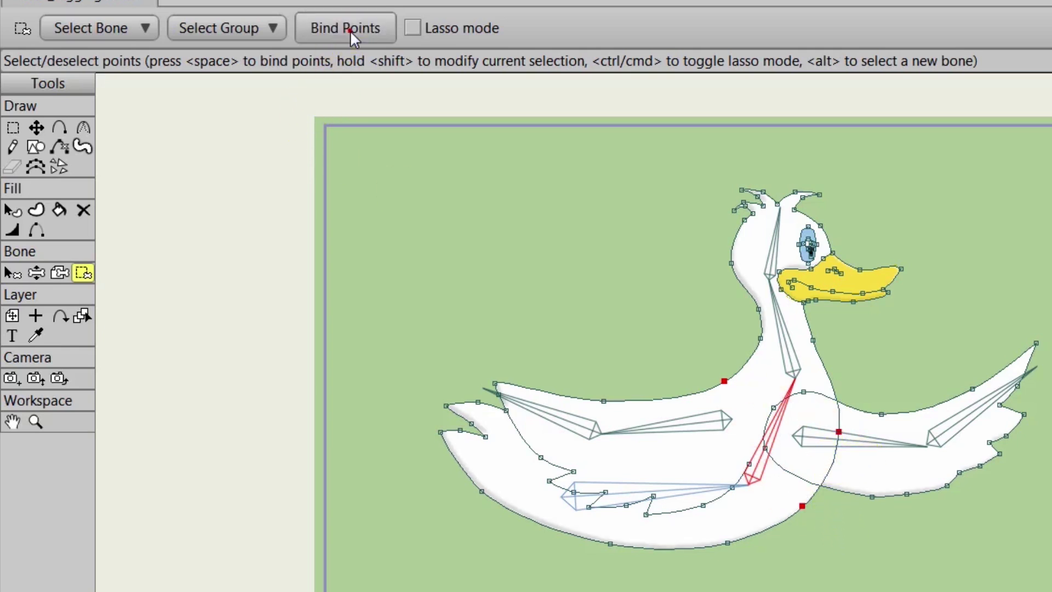
Bind all the head, beak and neck points to the neck bone B3.
click(12, 273)
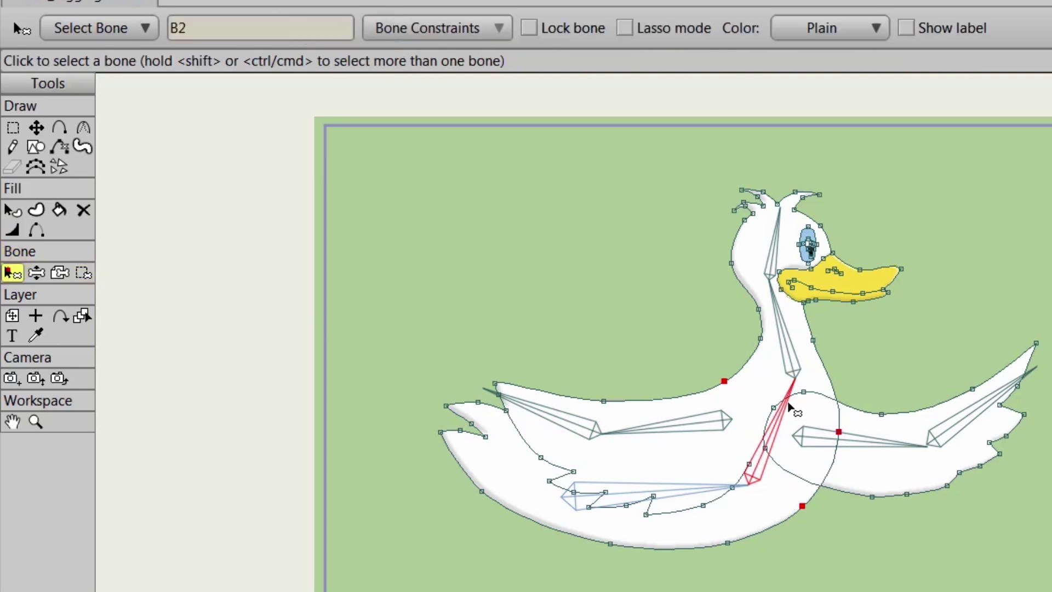
click(778, 340)
click(84, 272)
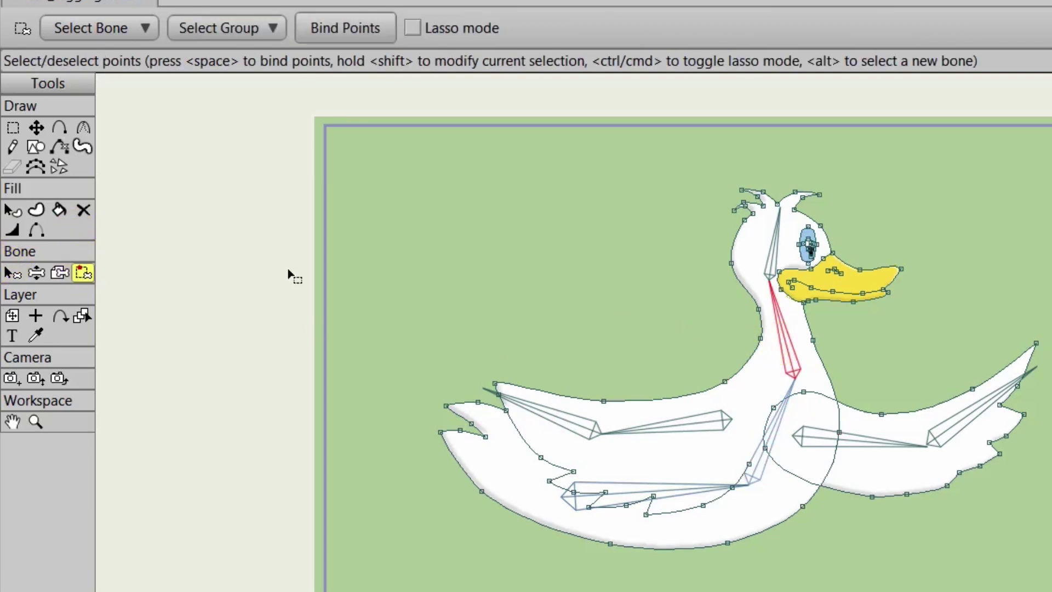
drag(649, 162, 695, 266)
drag(727, 303, 715, 275)
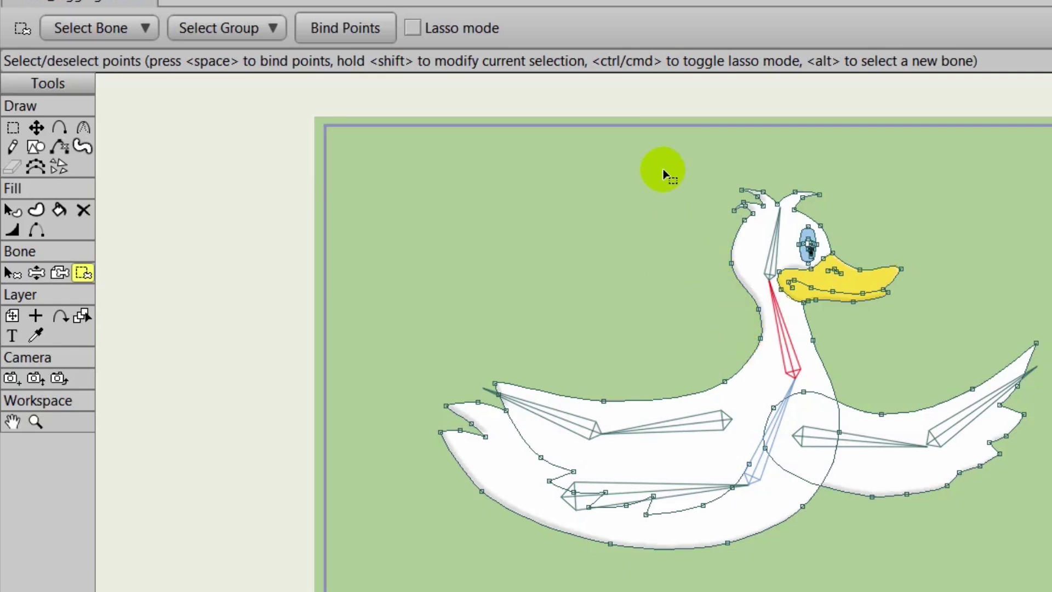
drag(650, 141, 938, 375)
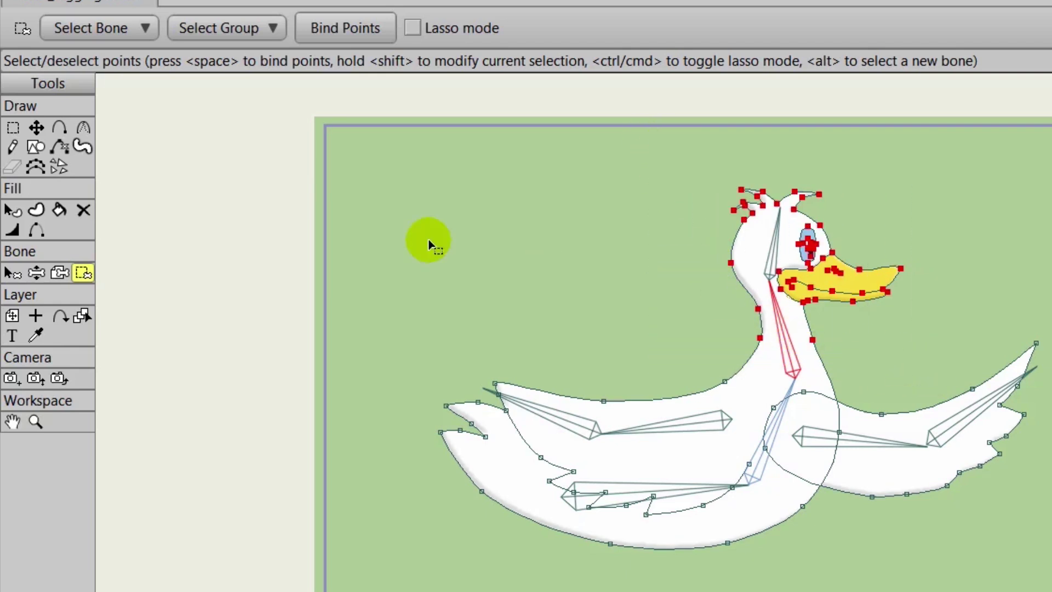
click(339, 28)
Bind only the head, eye and beak points to the head bone, leaving out the neck points.
click(12, 273)
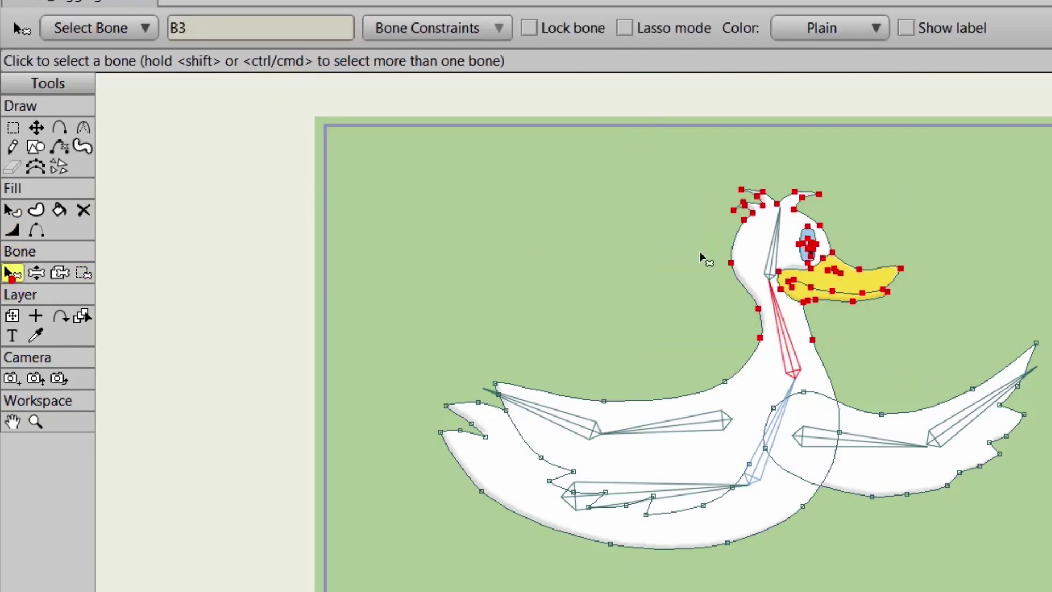
click(774, 241)
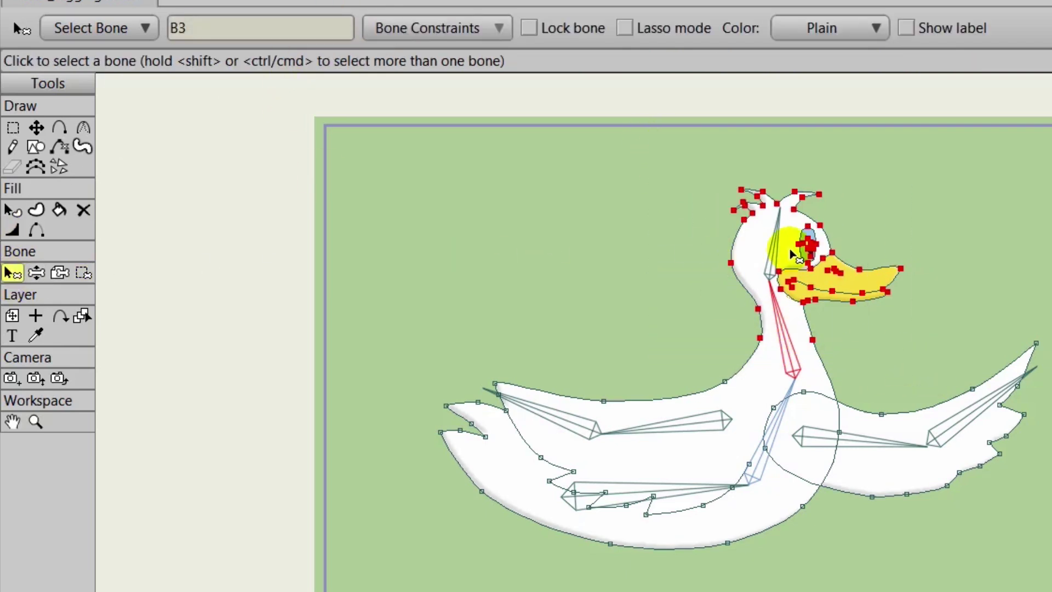
click(83, 273)
drag(635, 165, 951, 301)
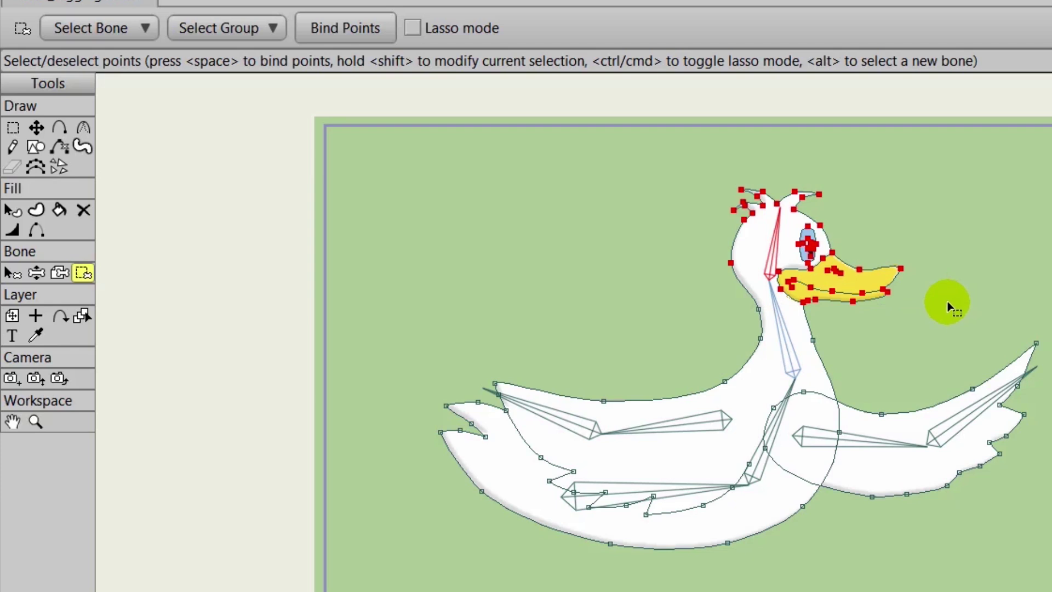
click(335, 25)
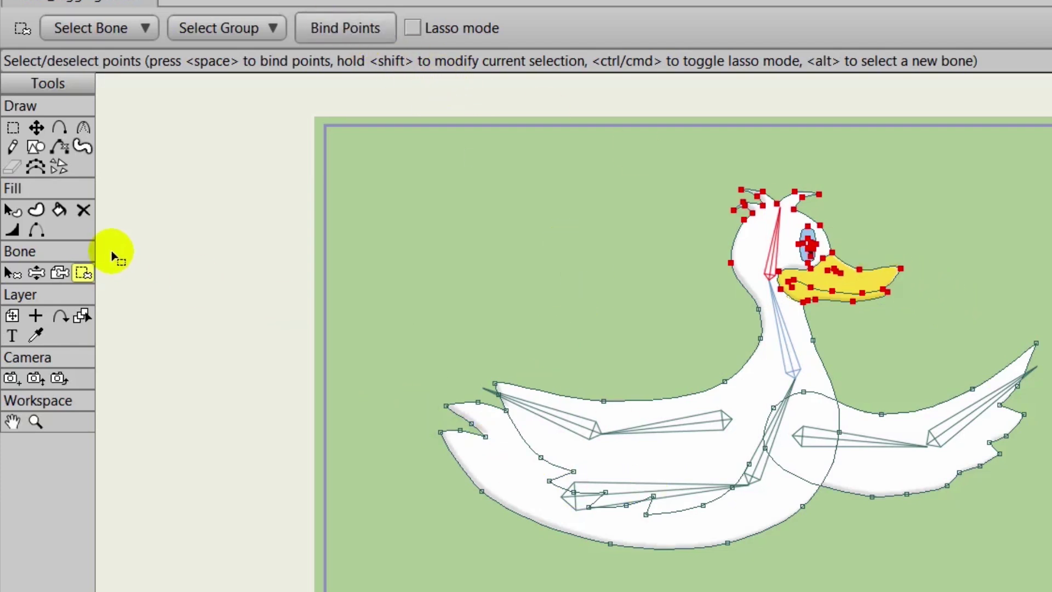
Bind the near wing's upper shoulder point and its inner lower-edge feather points to the wing's inner bone B5.
click(12, 272)
click(683, 425)
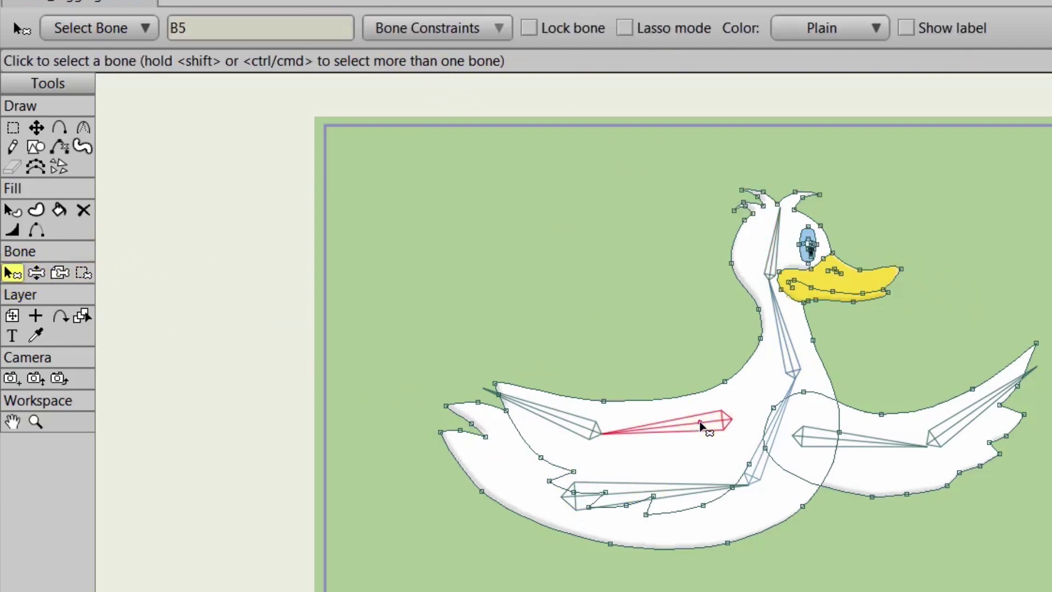
click(84, 272)
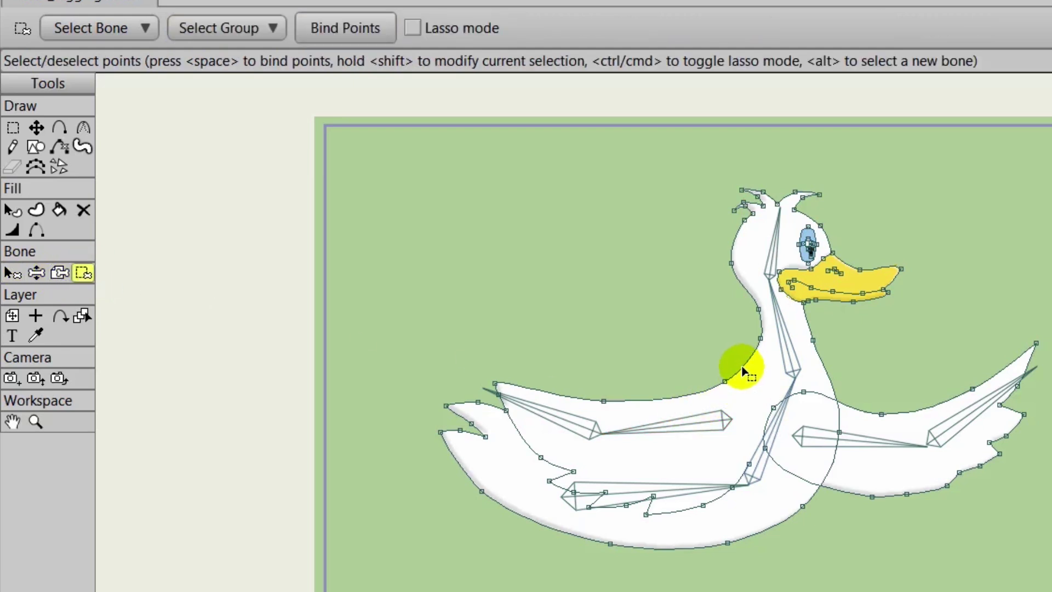
drag(741, 368, 694, 404)
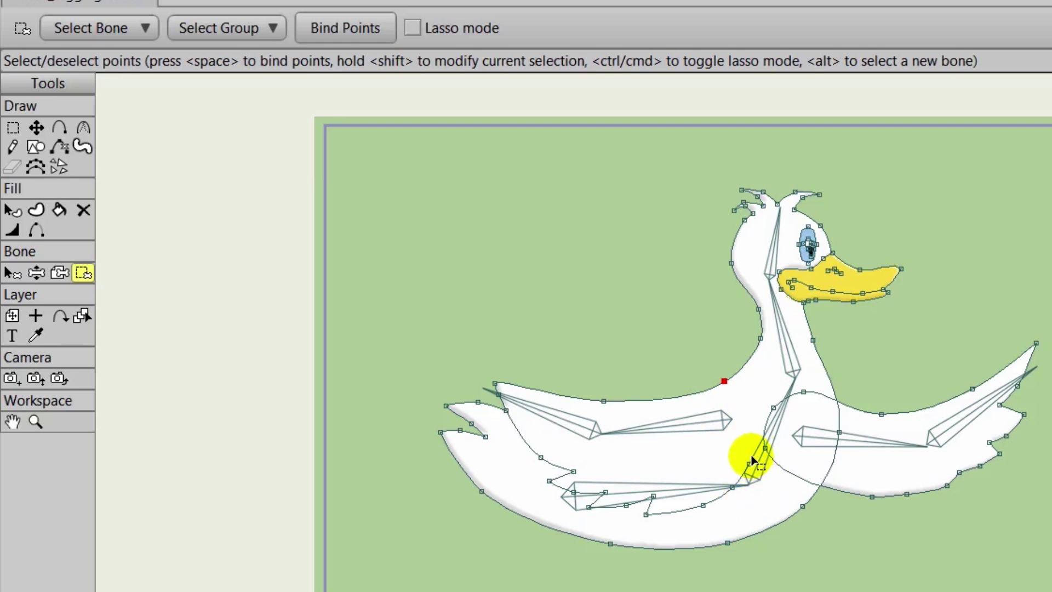
drag(755, 455, 581, 515)
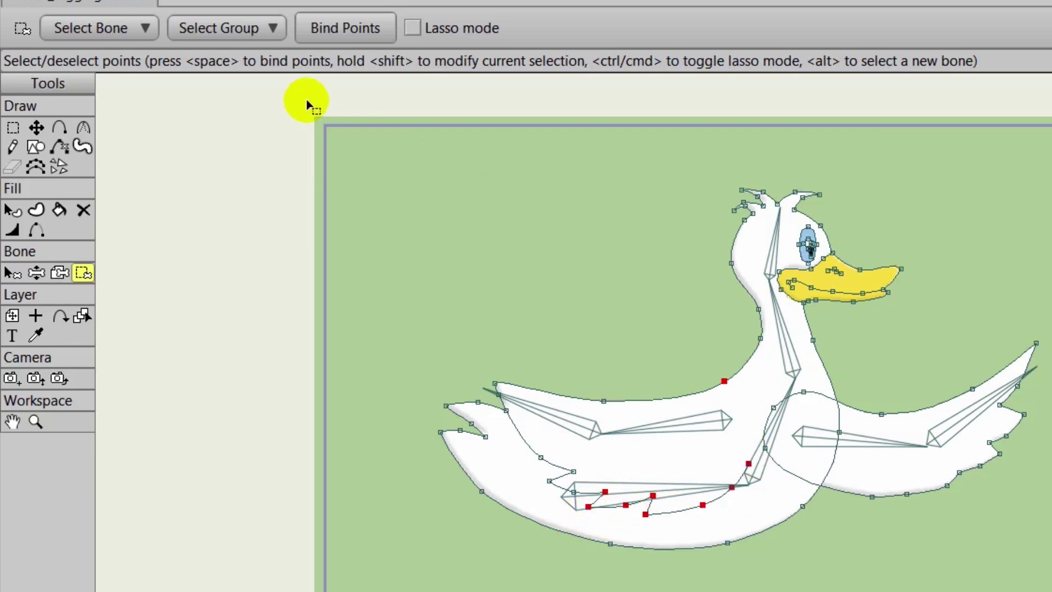
click(354, 31)
Bind the near wing's tip, upper-edge and outer feather points to the wing's outer bone.
click(21, 276)
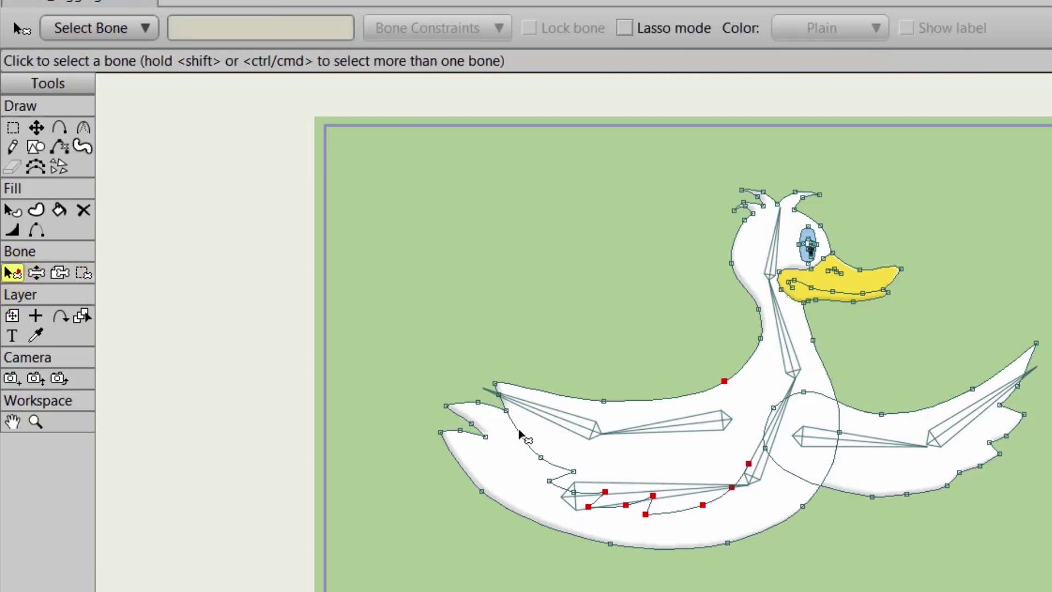
click(565, 426)
click(82, 273)
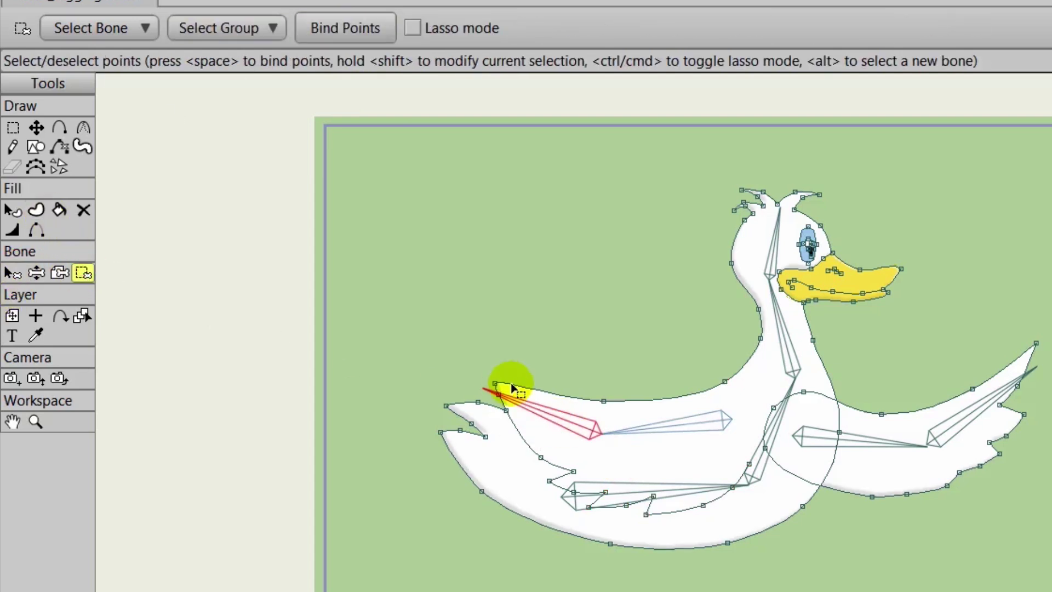
mouse_move(481, 368)
mouse_down()
mouse_move(524, 413)
mouse_move(648, 414)
mouse_up()
click(500, 402)
drag(529, 448, 600, 497)
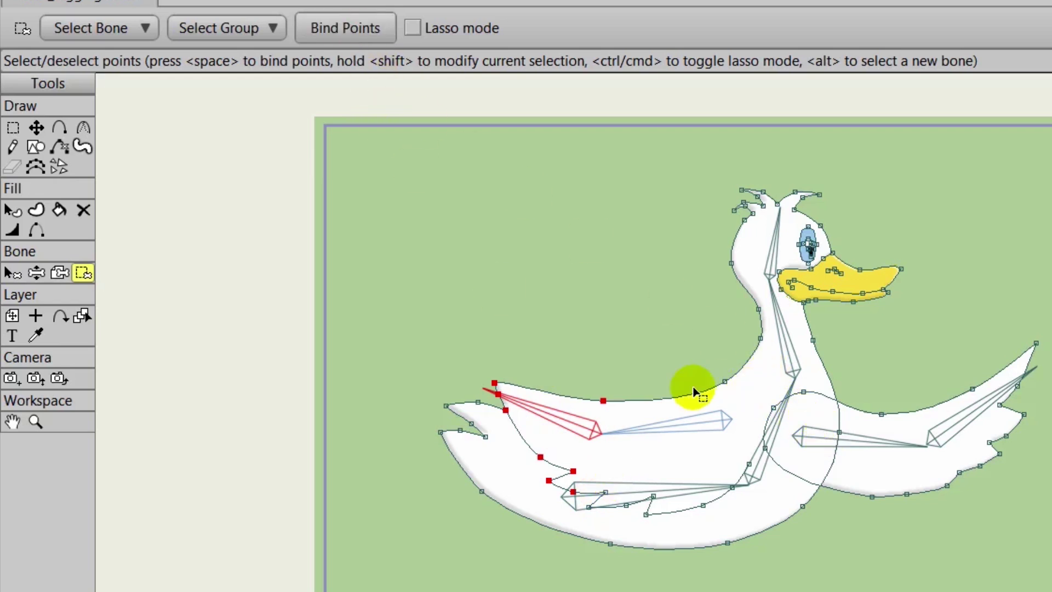
Bind all of the far wing's points to the wing's inner bone B7.
click(17, 275)
click(874, 441)
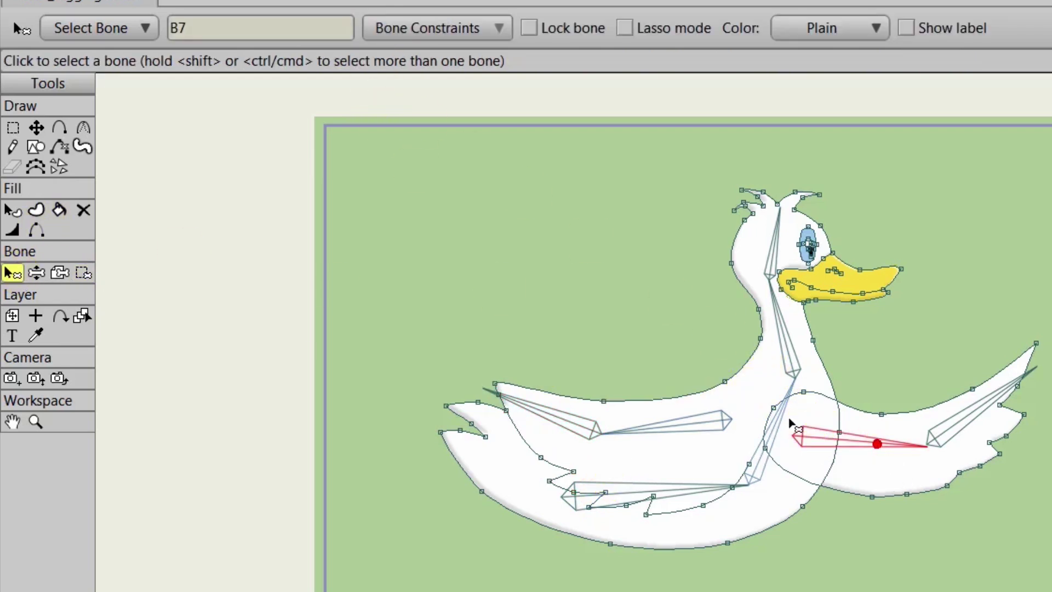
click(85, 276)
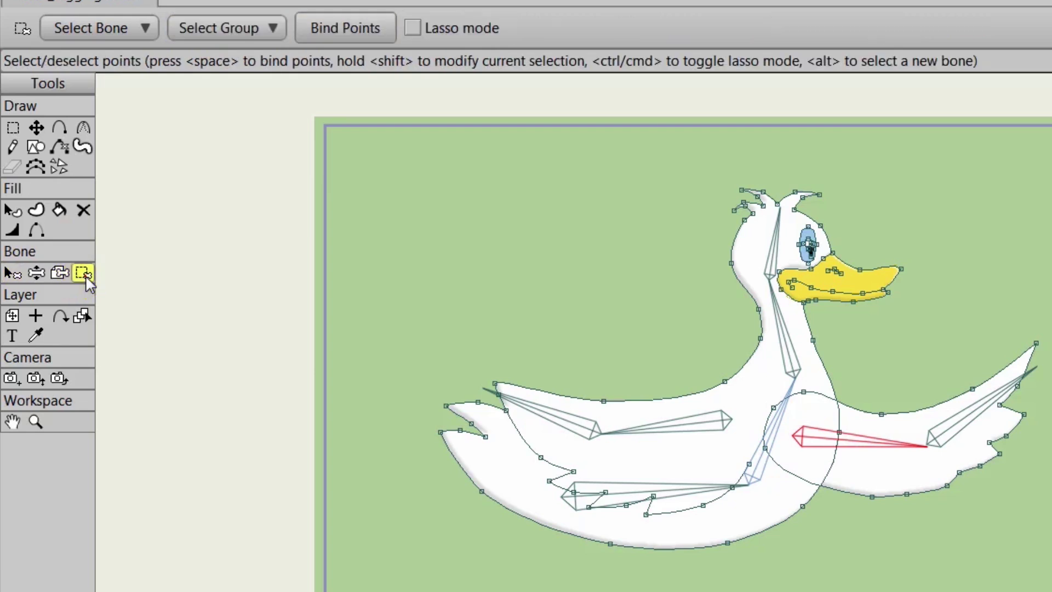
click(909, 411)
click(356, 34)
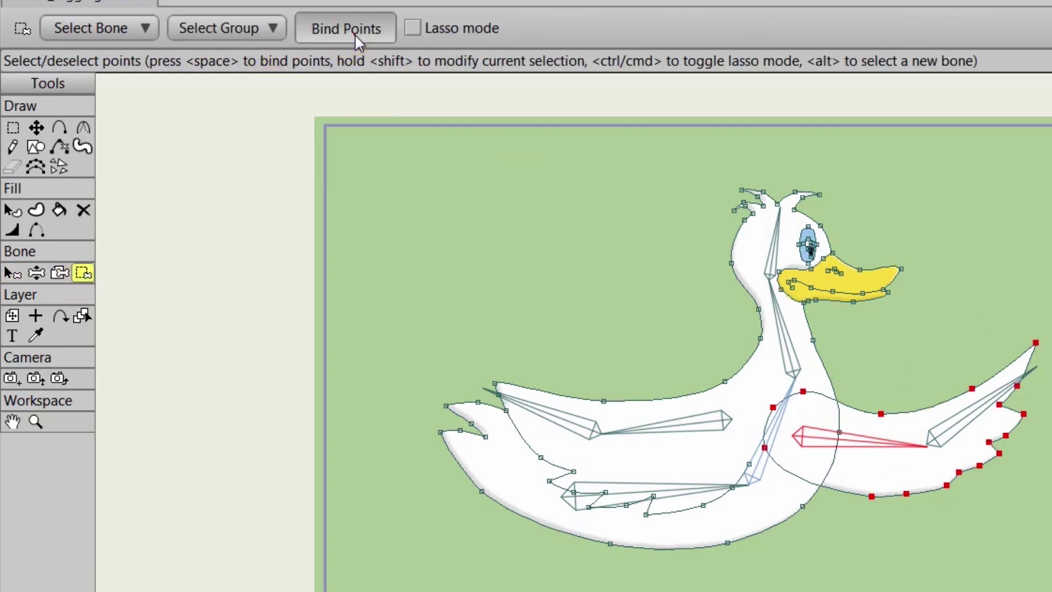
Bind the far wing's tip and outer feather points to the wing's outer bone.
click(11, 271)
click(951, 425)
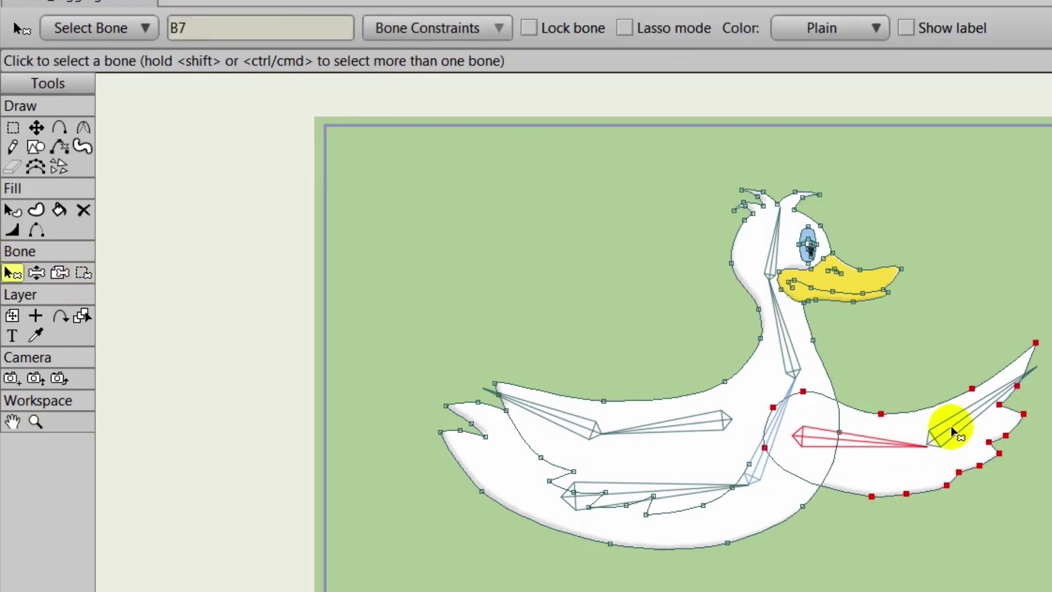
click(83, 272)
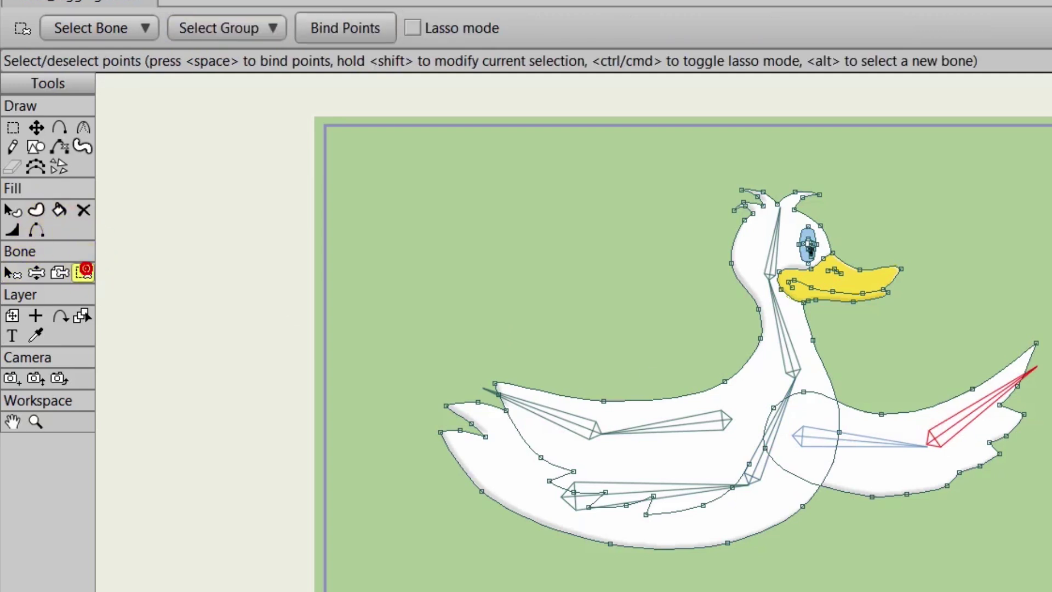
drag(1047, 267, 951, 525)
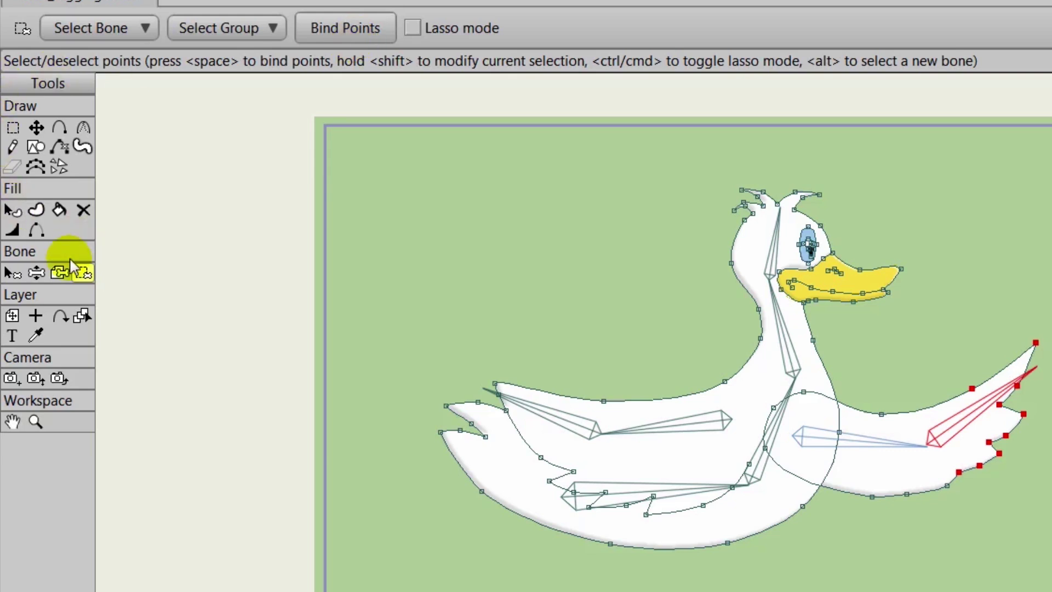
Test the point binding by bending the duck's lower body and neck bones with Manipulate Bones.
click(36, 272)
drag(755, 447, 755, 448)
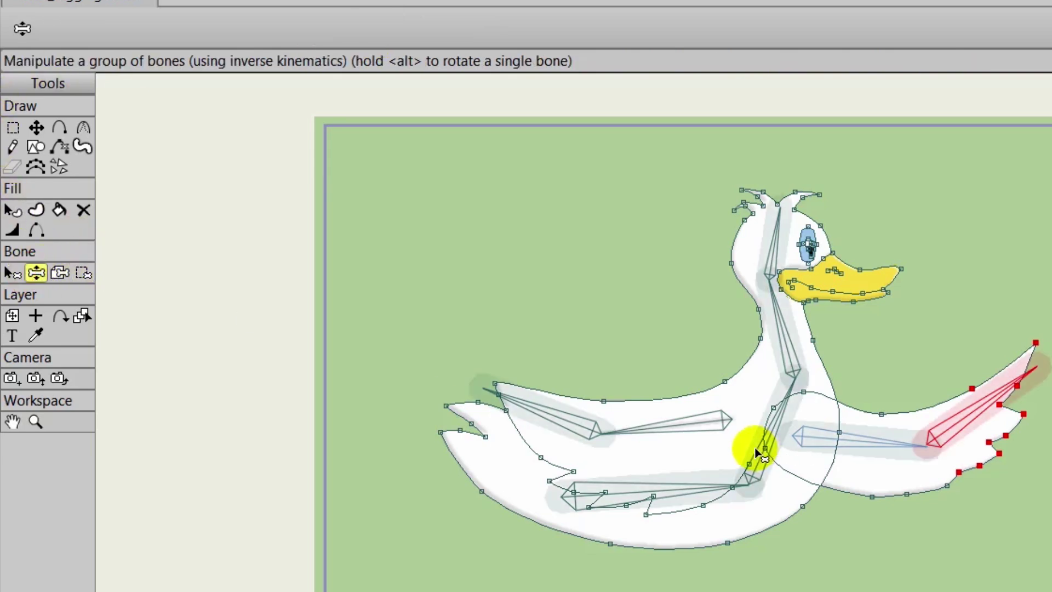
mouse_move(785, 341)
mouse_down()
mouse_move(562, 330)
mouse_move(578, 304)
mouse_move(713, 363)
mouse_move(801, 345)
mouse_move(782, 340)
mouse_up()
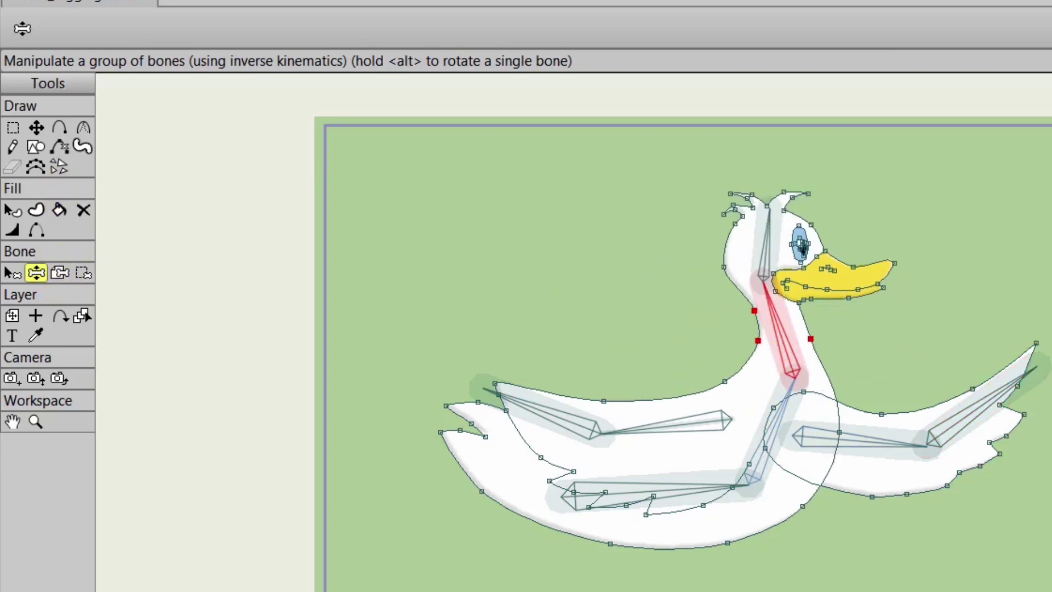
Set the bone strength of all the duck's bones to 0, and leave no bone selected.
key(ctrl+a)
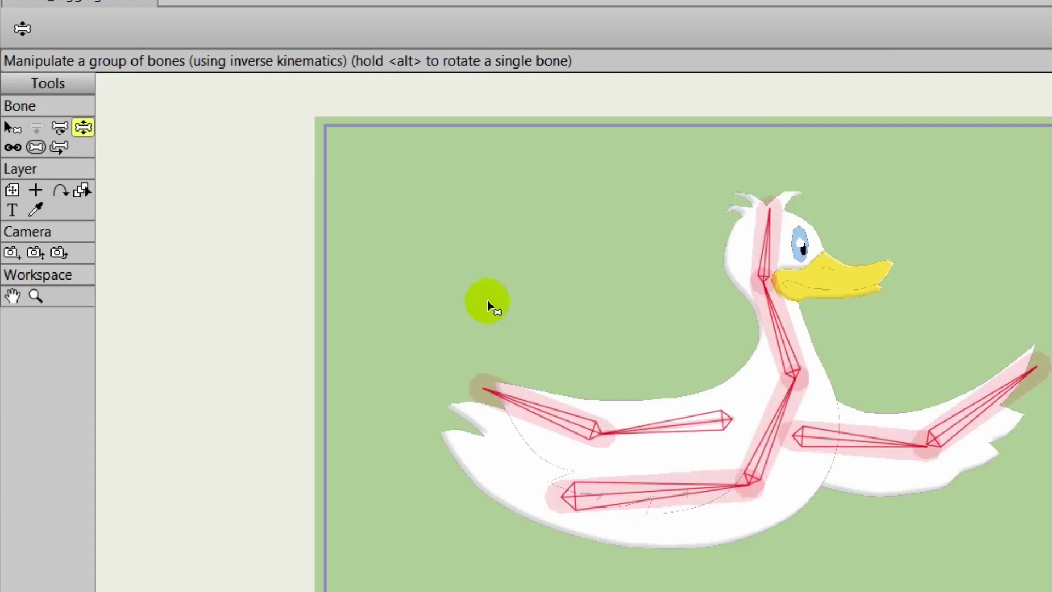
click(44, 145)
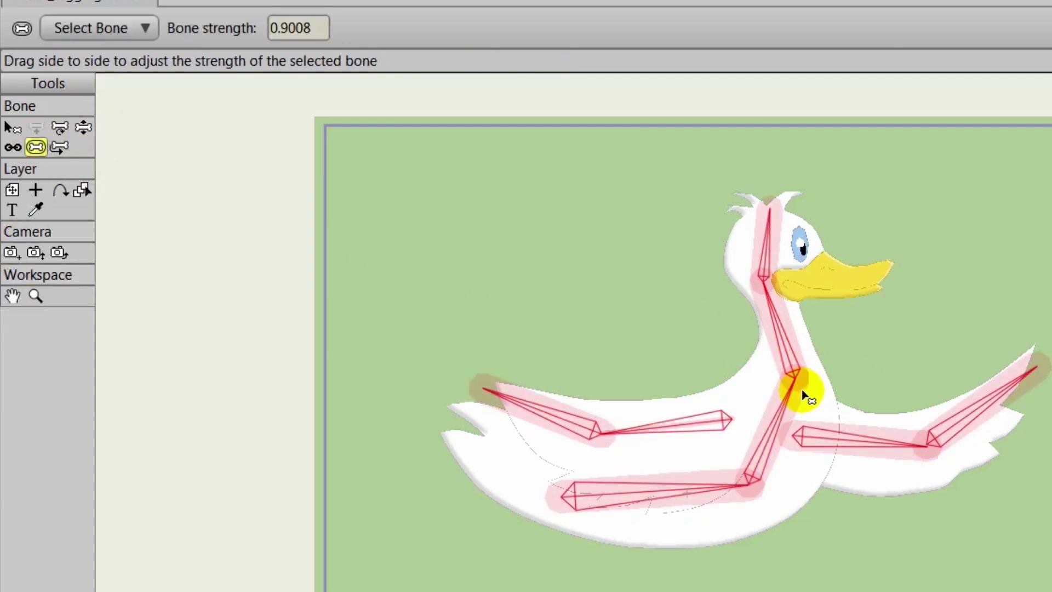
mouse_move(804, 395)
mouse_down()
mouse_move(694, 406)
mouse_move(335, 373)
mouse_up()
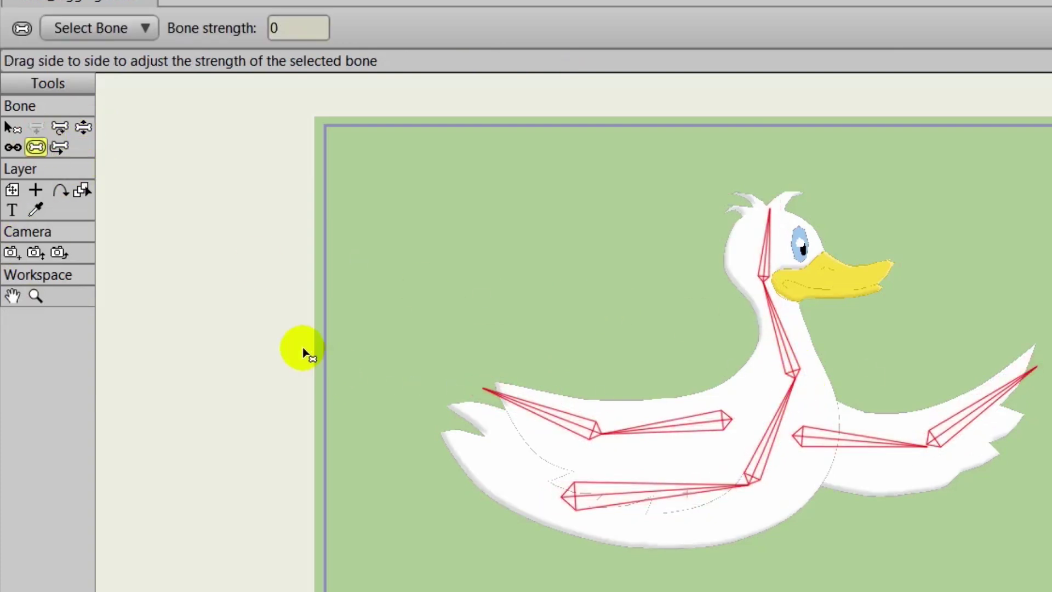
click(653, 311)
click(20, 125)
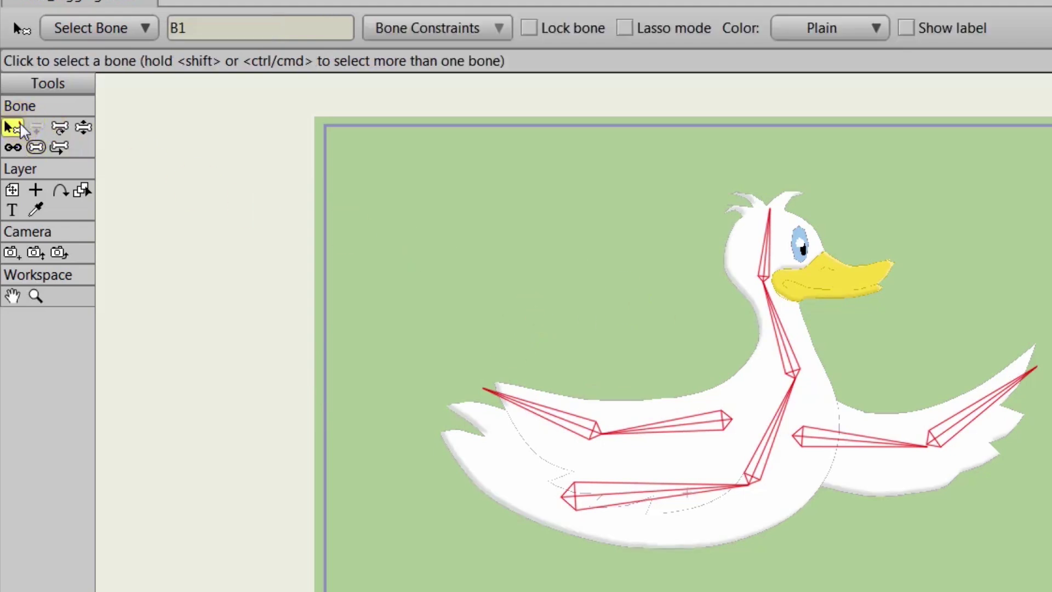
click(557, 256)
Test the rig with Manipulate Bones by bending the duck's neck and swinging the far wing up and down.
click(59, 140)
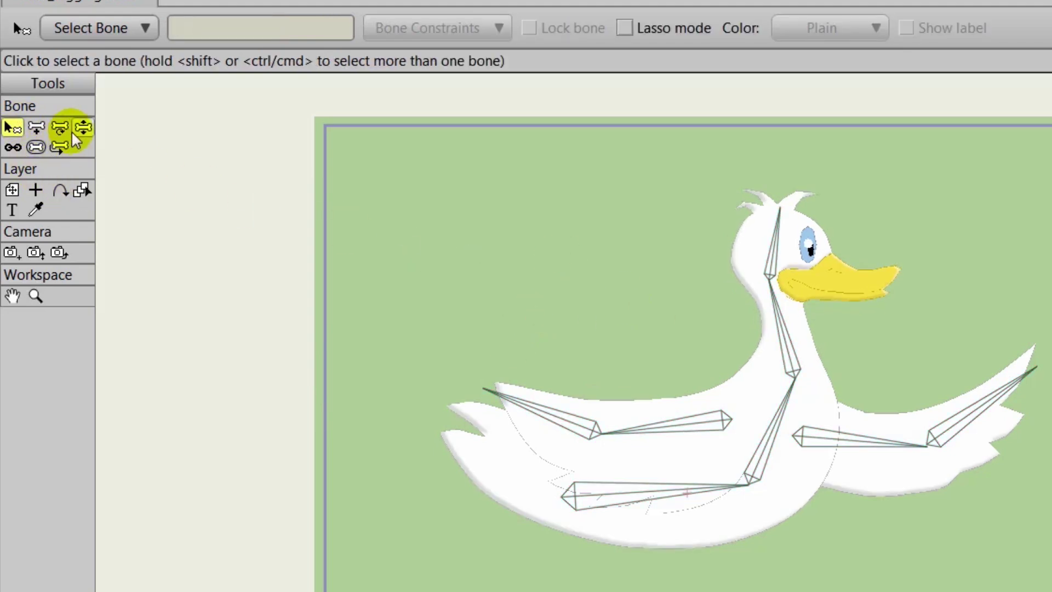
click(83, 127)
click(789, 321)
mouse_move(780, 323)
mouse_down()
mouse_move(817, 332)
mouse_move(761, 317)
mouse_up()
drag(885, 435, 875, 334)
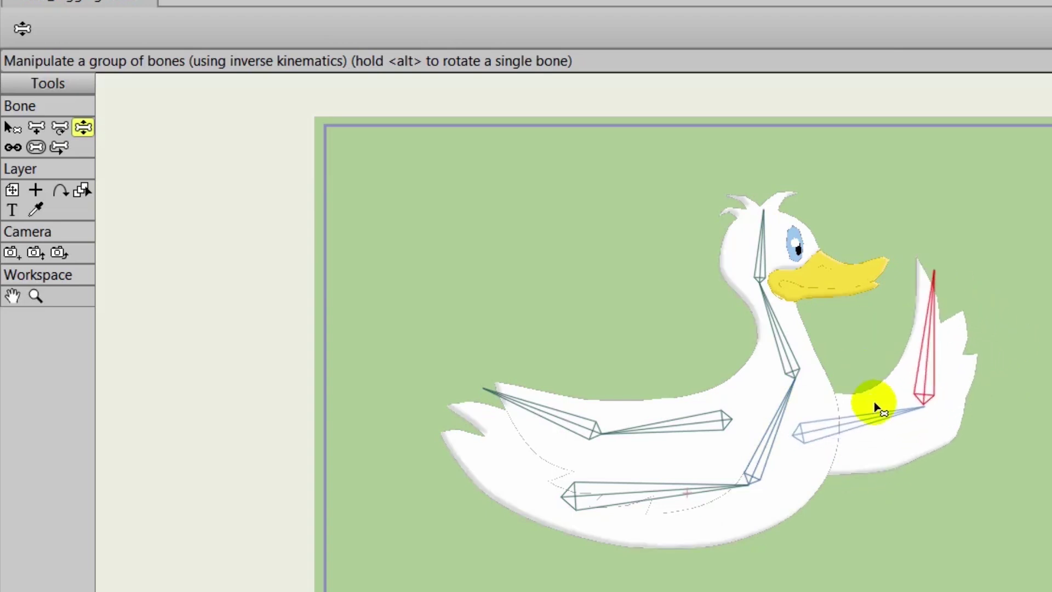
drag(886, 412, 878, 355)
drag(879, 316, 894, 452)
Test the neck, tilt the head back, and flex both bones of the near wing with Manipulate Bones.
drag(765, 326, 795, 330)
drag(812, 235, 734, 212)
drag(656, 429, 551, 415)
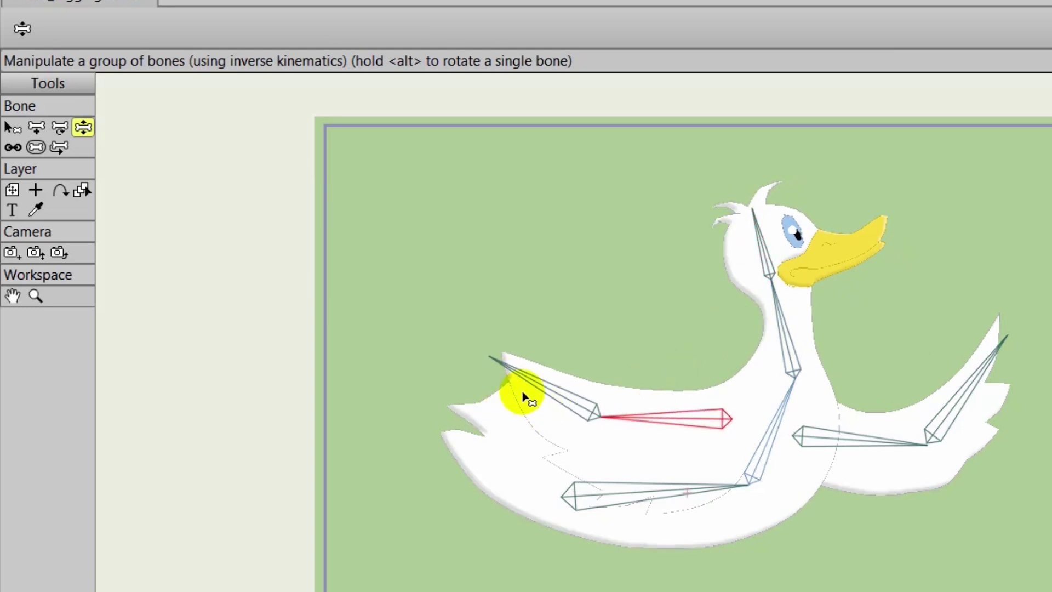
drag(563, 399, 562, 431)
Test the body, chest and neck bones, and raise the far wing's inner and outer bones with Manipulate Bones.
mouse_move(673, 491)
mouse_down()
mouse_move(674, 506)
mouse_move(675, 485)
mouse_up()
mouse_move(766, 436)
mouse_down()
mouse_move(746, 411)
mouse_move(769, 419)
mouse_up()
drag(786, 317, 789, 210)
drag(879, 423, 878, 379)
mouse_move(937, 332)
mouse_down()
mouse_move(968, 377)
mouse_move(1003, 364)
mouse_move(975, 343)
mouse_move(918, 328)
mouse_move(950, 333)
mouse_up()
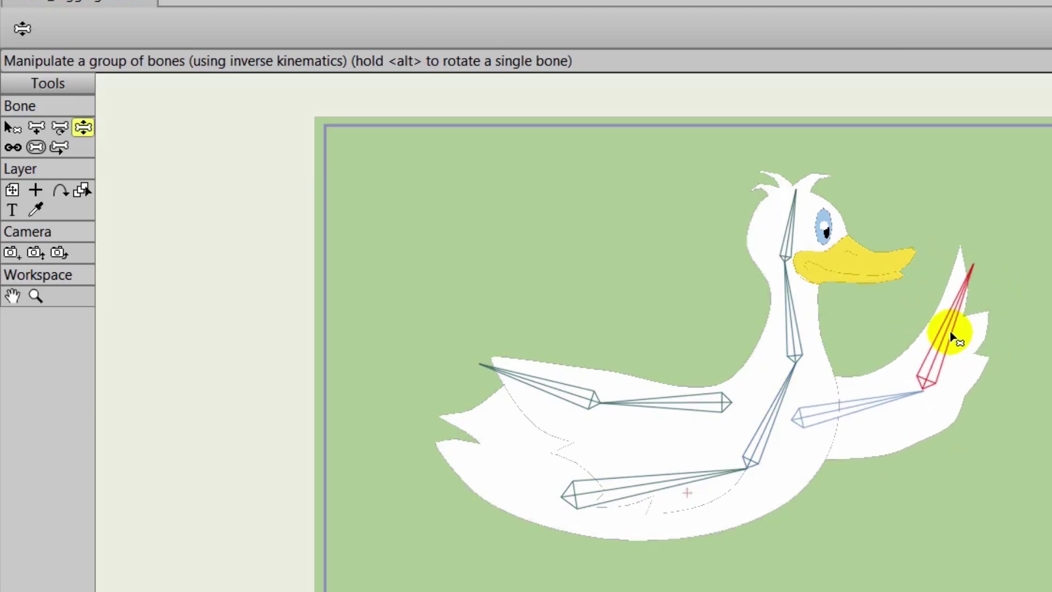